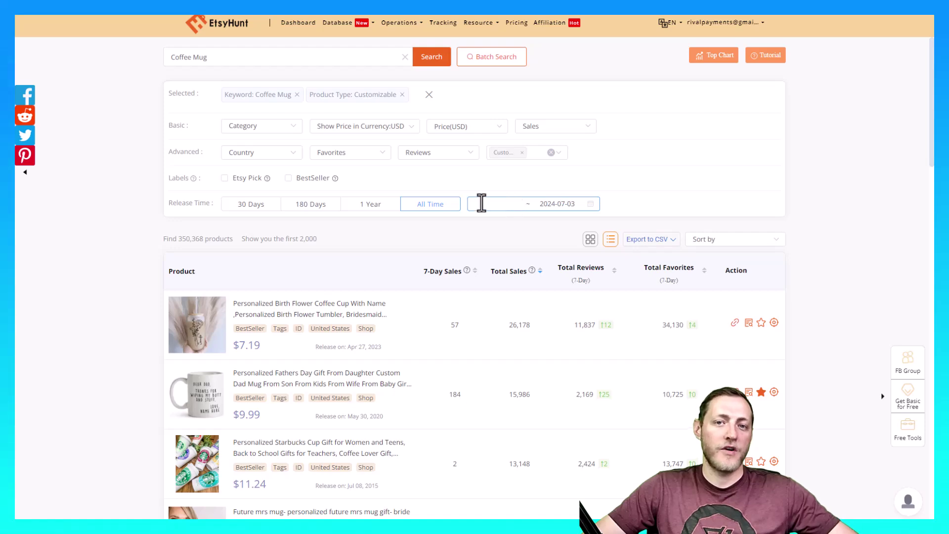
Examine the best-selling customizable coffee mugs in the EtsyHunt results and open the Funny Favorite Child Mug product.
scroll(424, 271, down, 6)
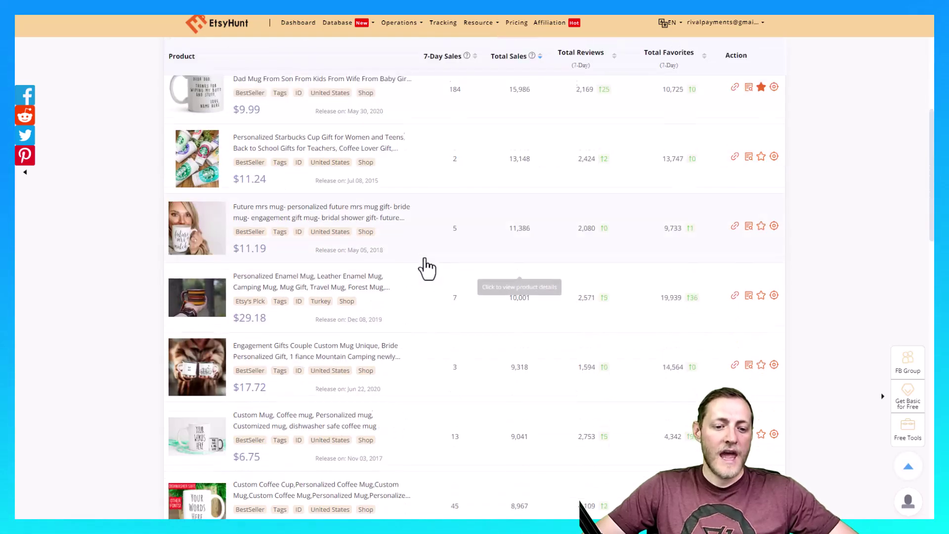
scroll(416, 247, up, 5)
scroll(297, 229, down, 1)
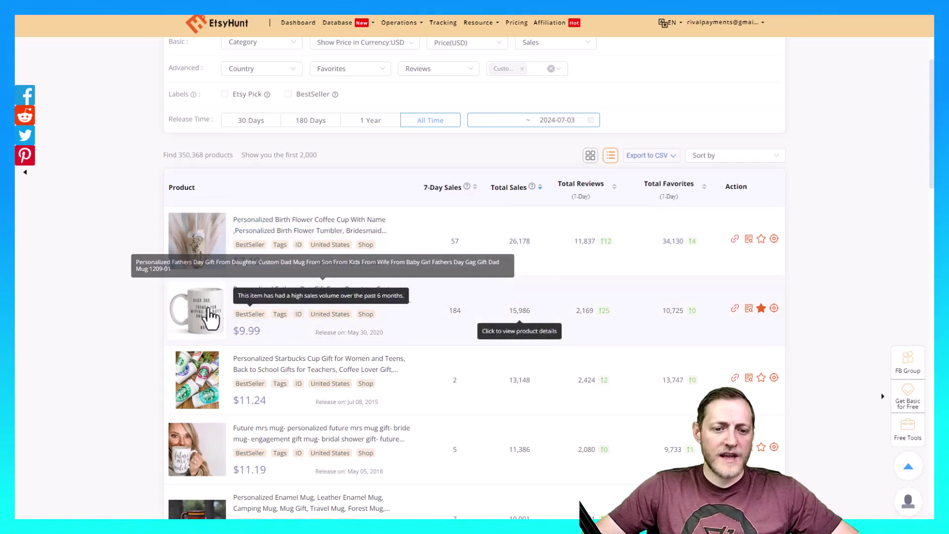
scroll(213, 331, down, 1)
scroll(250, 262, down, 7)
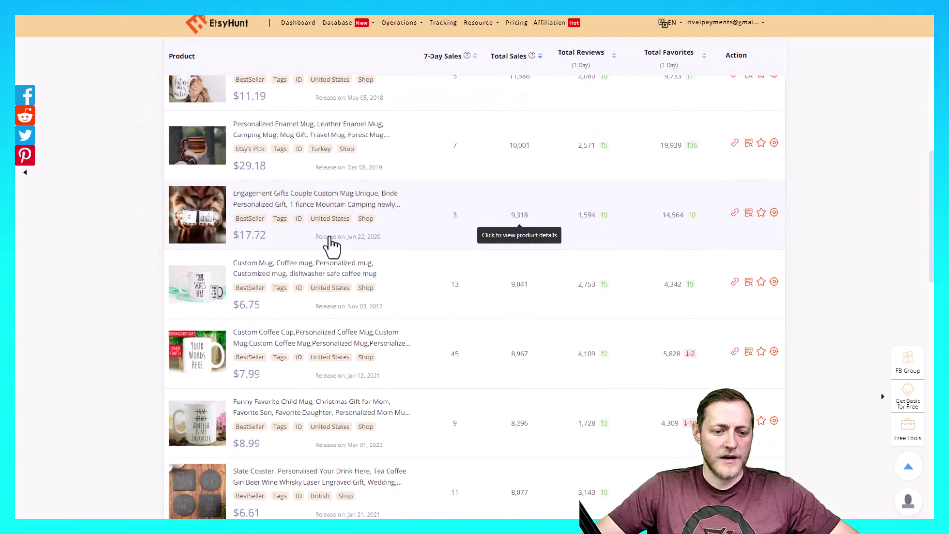
scroll(319, 252, down, 2)
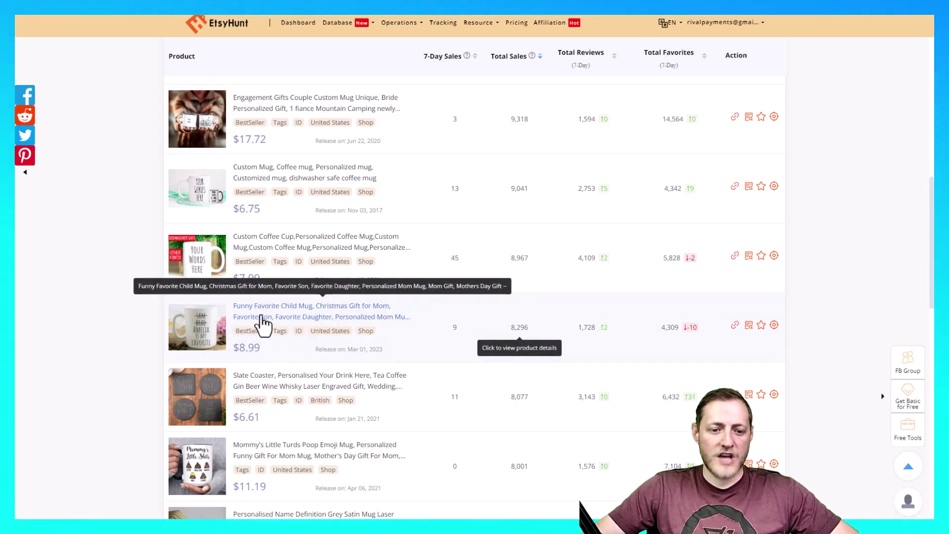
click(264, 317)
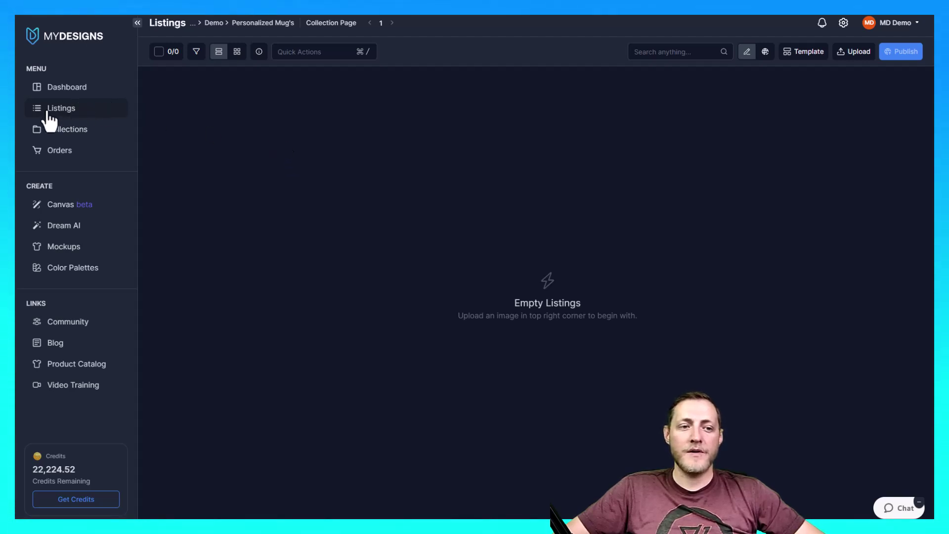
click(212, 23)
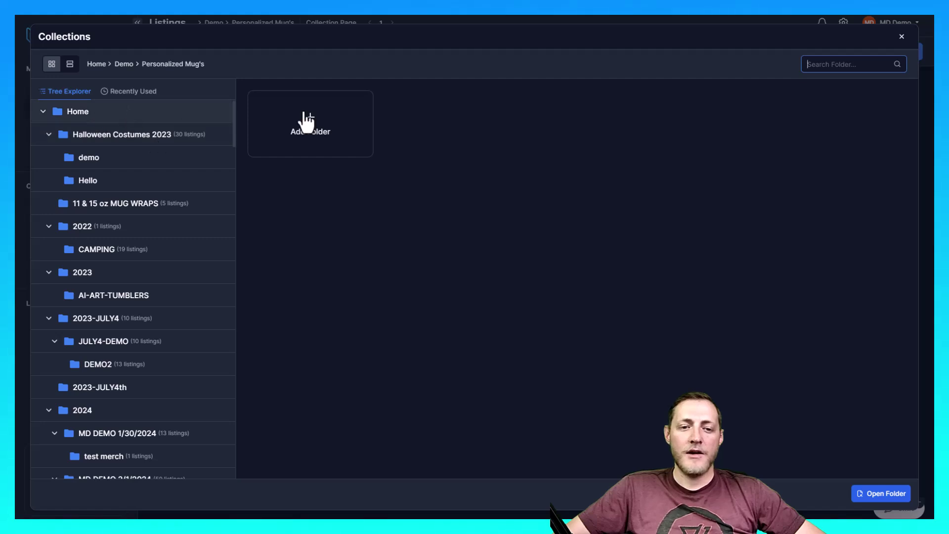
click(311, 134)
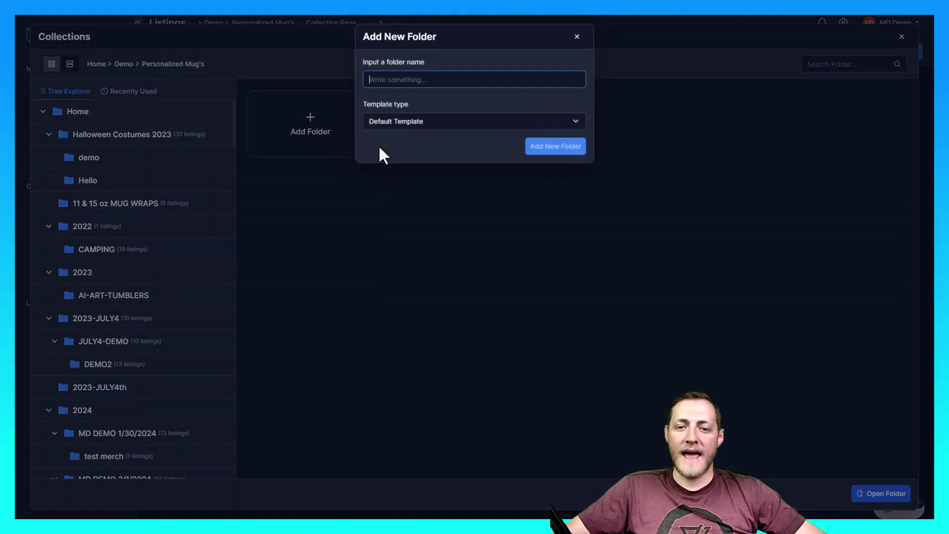
click(577, 36)
click(901, 38)
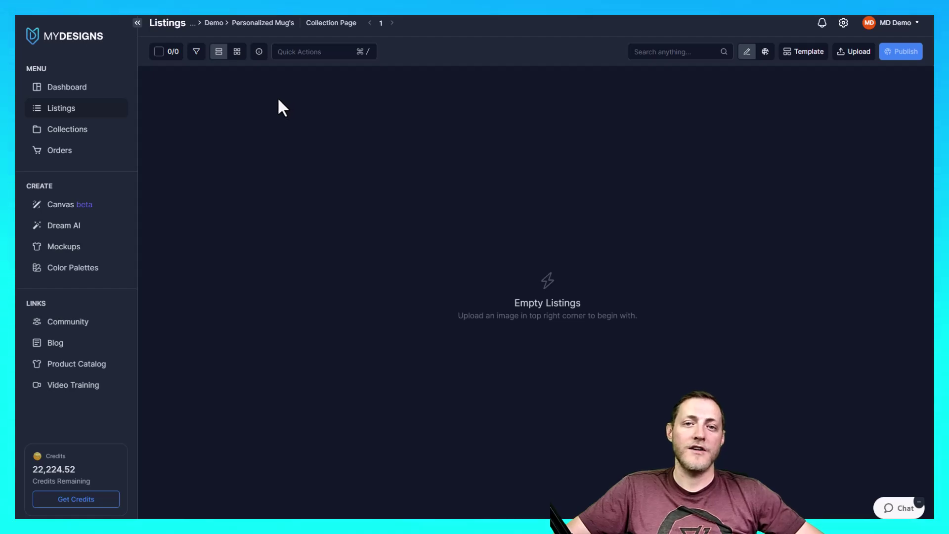
Open the Canvas design editor and search its product templates for "mug".
click(71, 217)
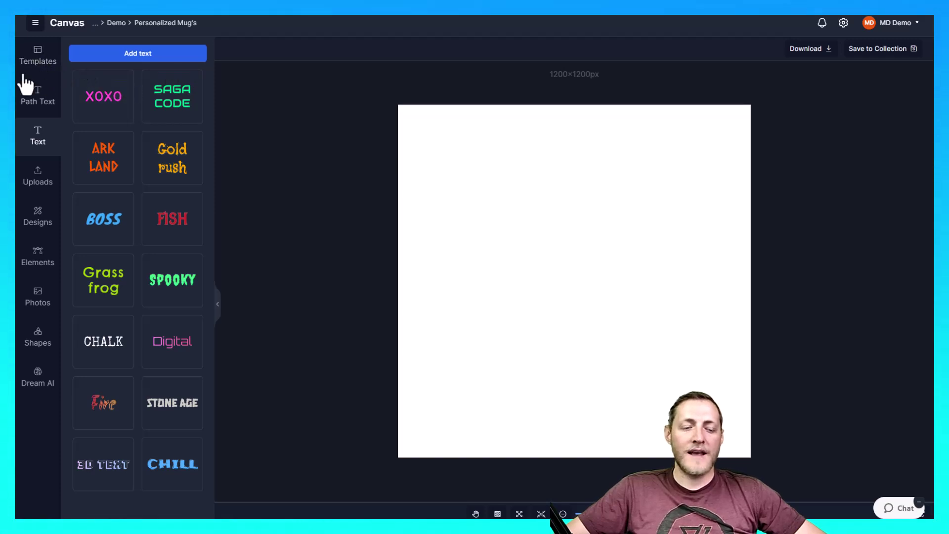
click(42, 68)
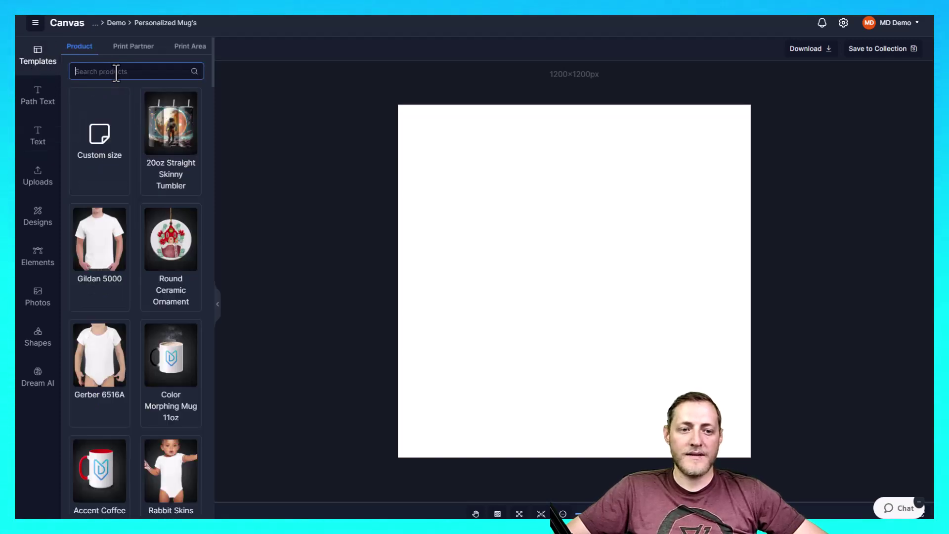
text(mug)
scroll(180, 262, down, 2)
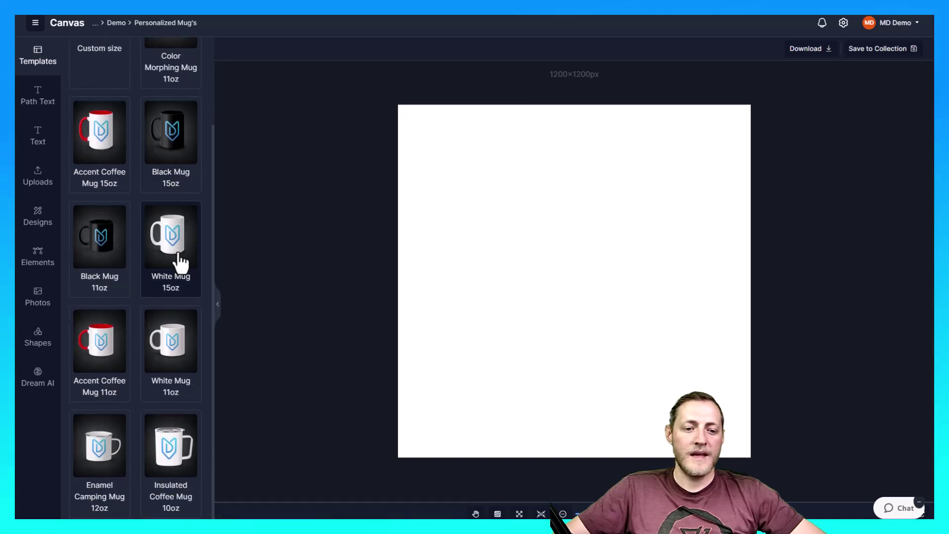
Load the White Mug 15oz template from SwiftPOD with the 2700 × 1200px Wrap Around print area and make its background transparent.
click(180, 262)
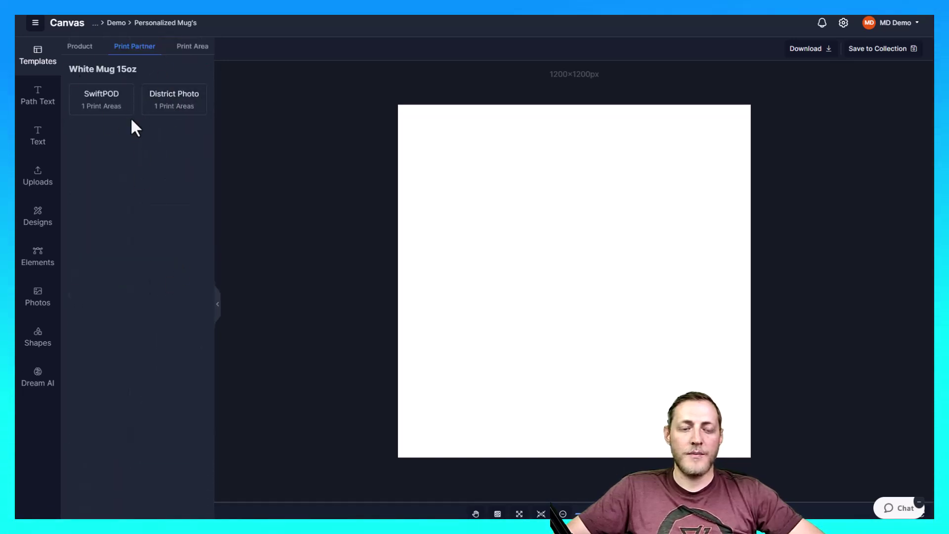
click(113, 112)
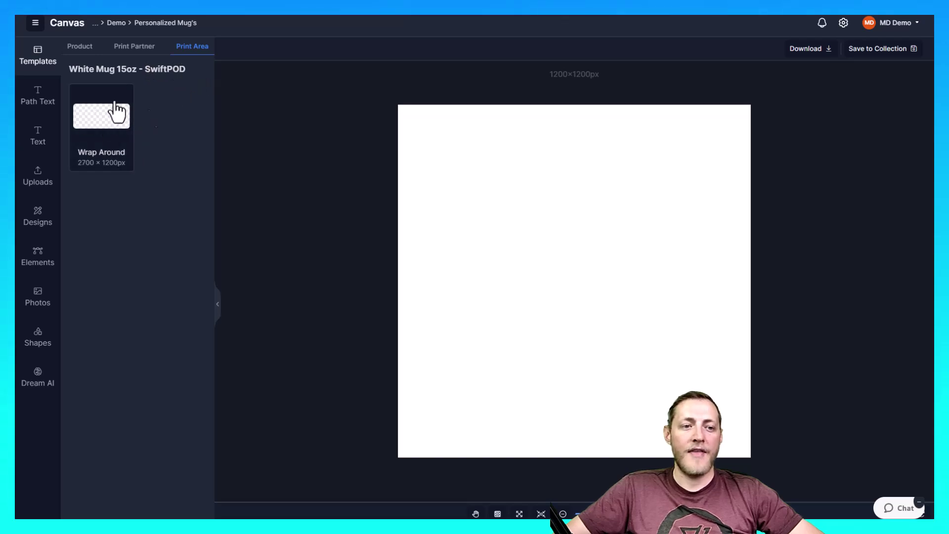
click(105, 134)
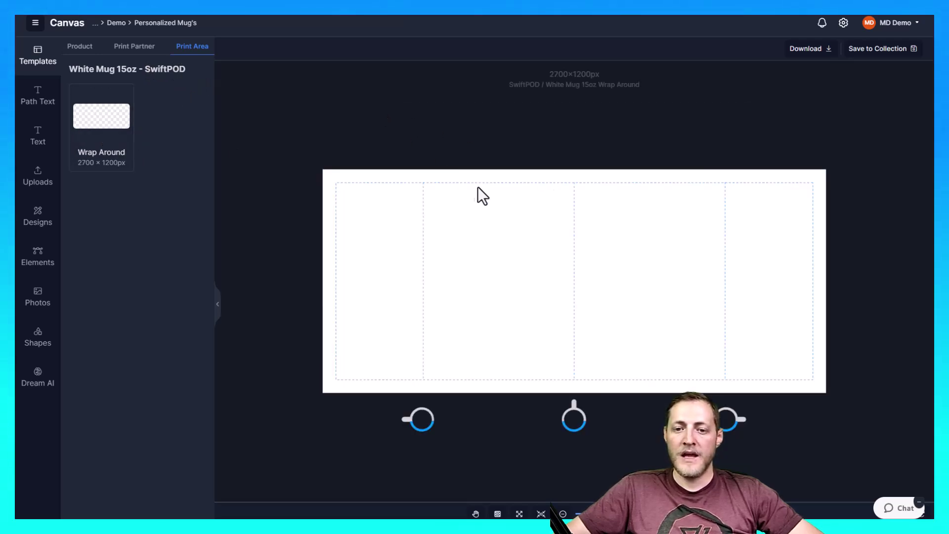
click(498, 187)
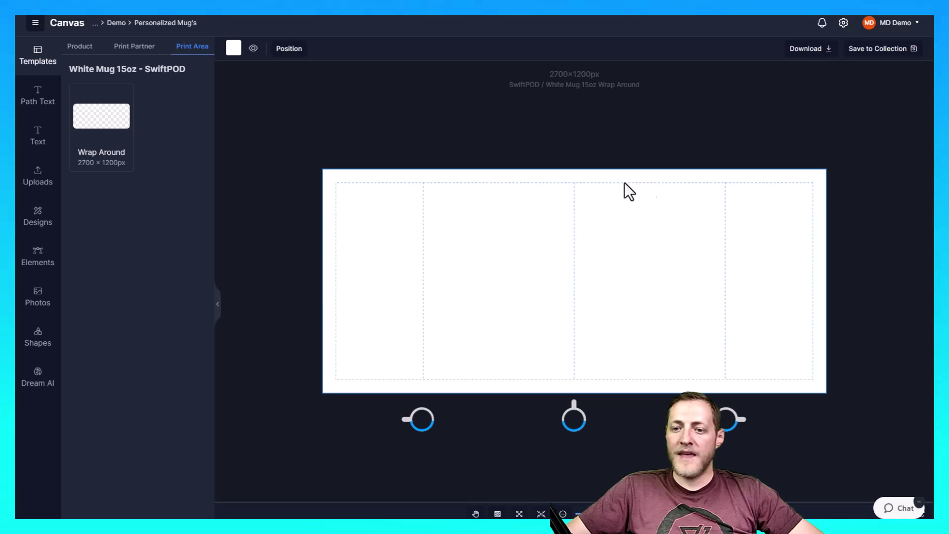
click(254, 48)
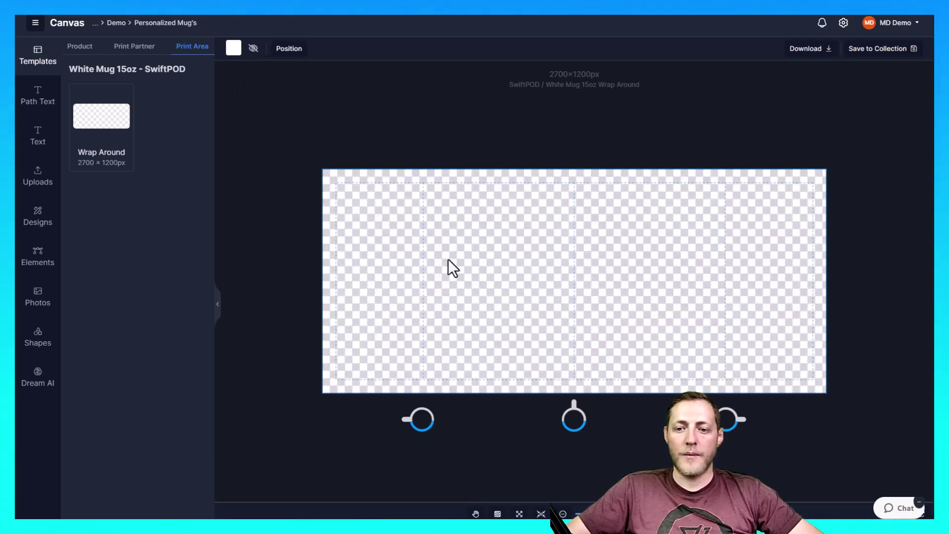
Add a text box near the upper edge of the print area and widen it to span the left half.
click(38, 138)
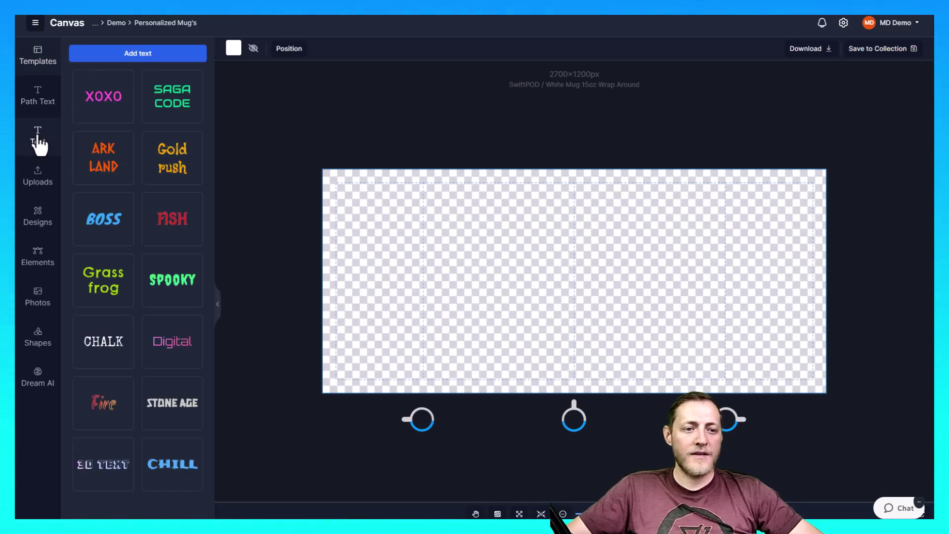
click(145, 55)
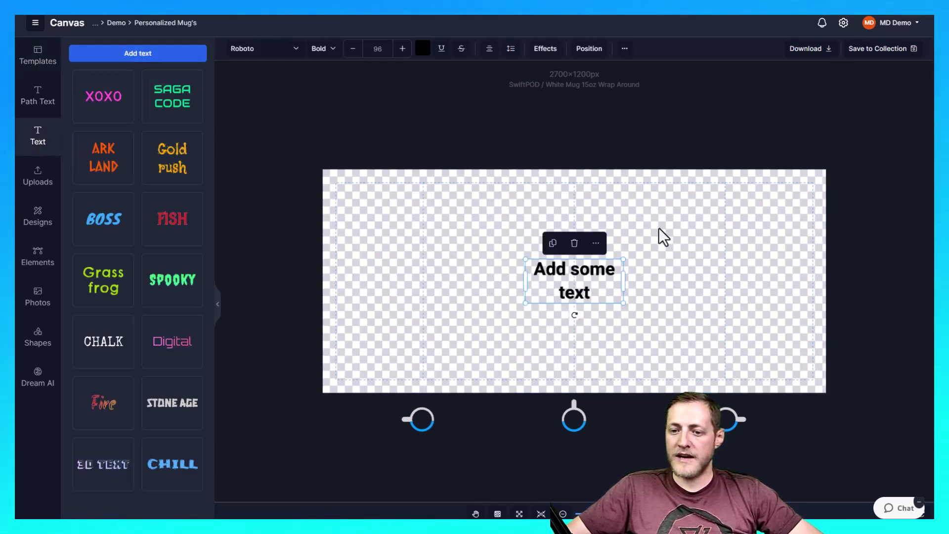
drag(576, 271, 569, 208)
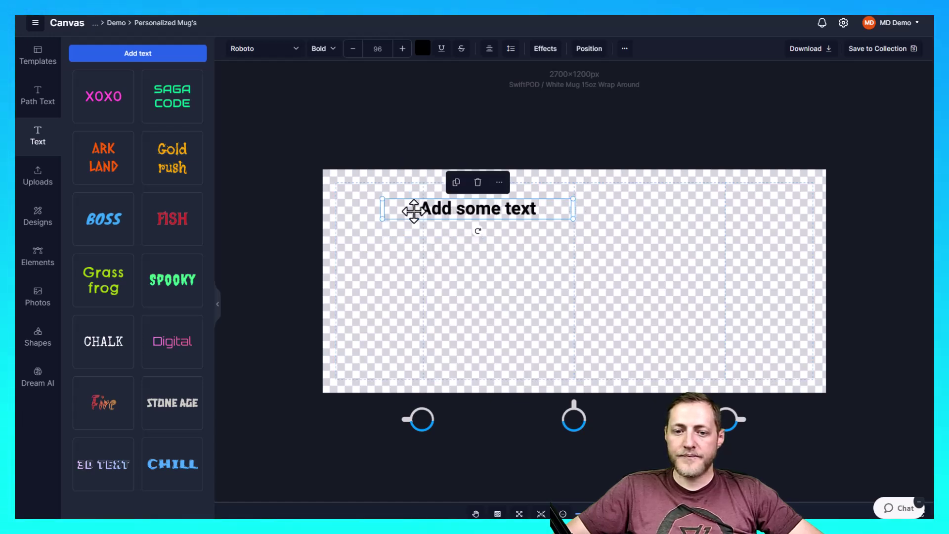
drag(382, 208, 336, 207)
Replace the placeholder text with a first name in capital letters.
double_click(515, 208)
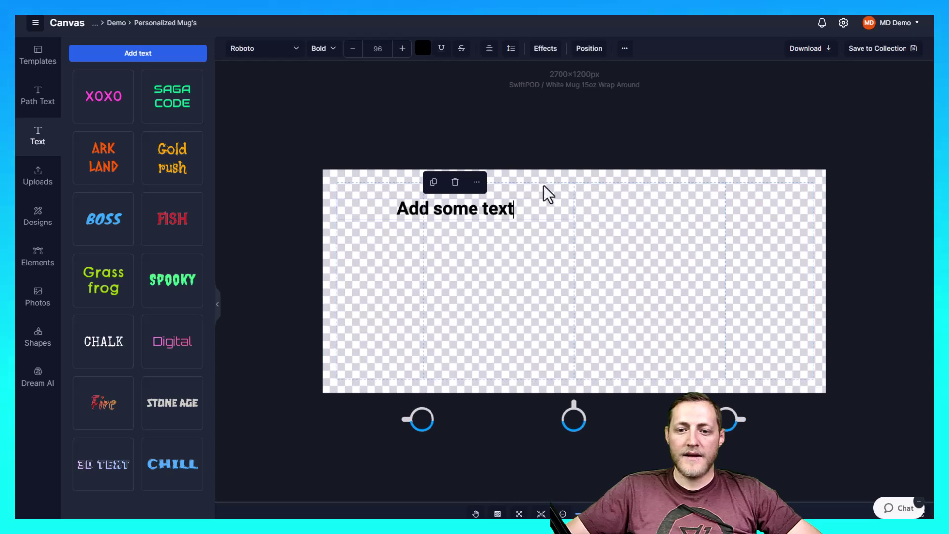
drag(517, 208, 333, 210)
text(cURTI)
key(BackSpace)
key(BackSpace)
key(BackSpace)
key(BackSpace)
key(BackSpace)
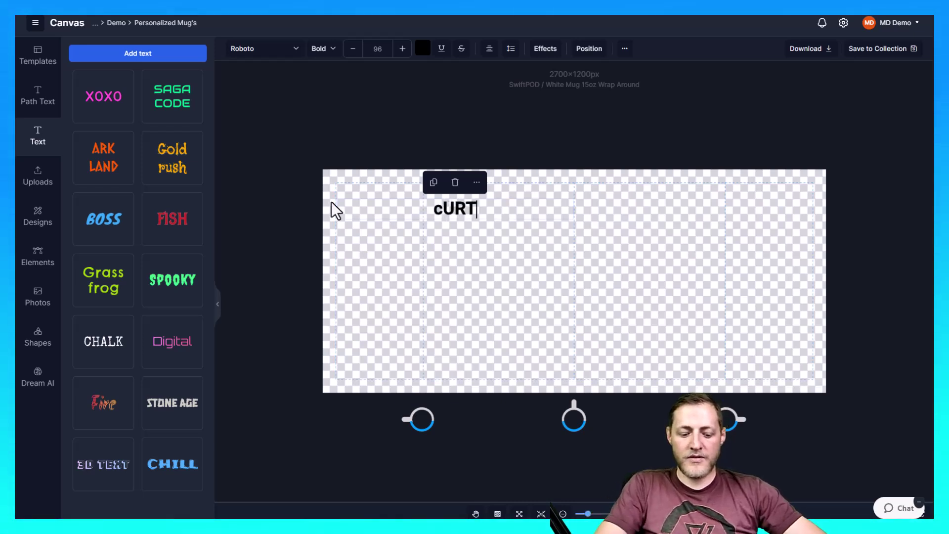
text(CURTIS)
click(436, 153)
Set the name's font size to 120 and widen its text box to span the left half of the print area again.
click(425, 210)
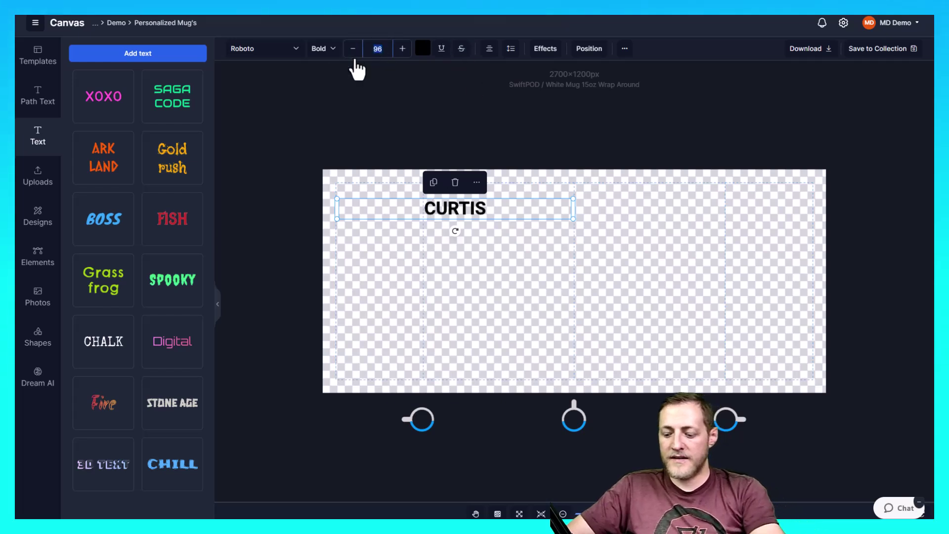
text(120)
key(Return)
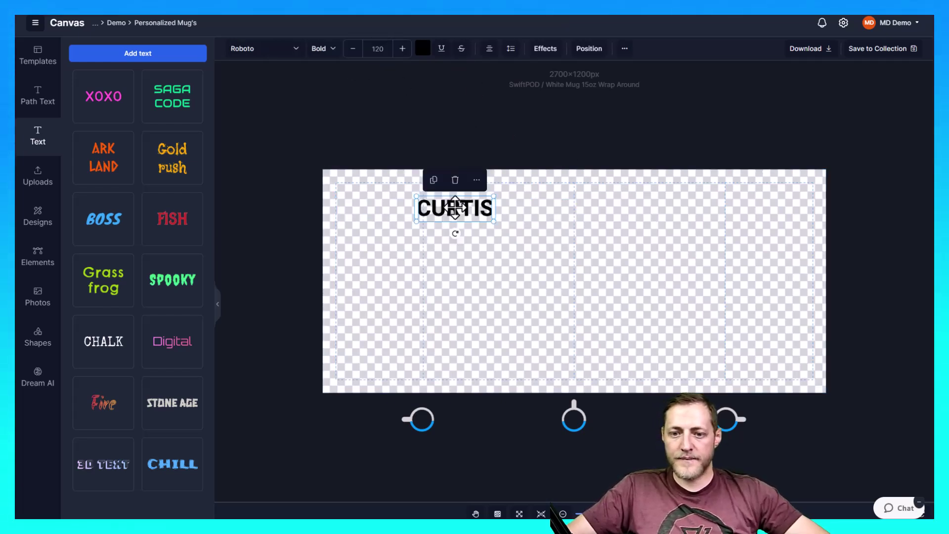
mouse_move(575, 208)
mouse_down()
mouse_move(562, 207)
mouse_move(573, 208)
mouse_up()
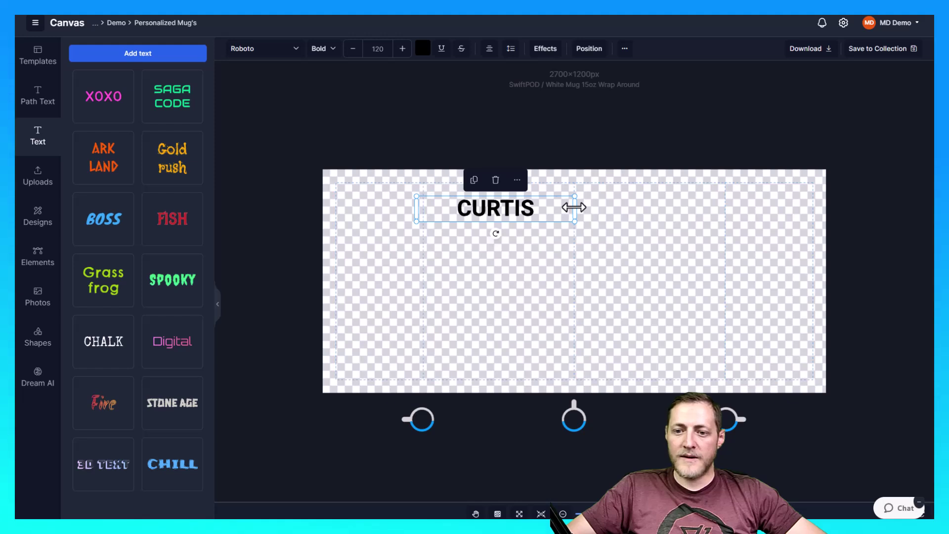
drag(415, 208, 337, 211)
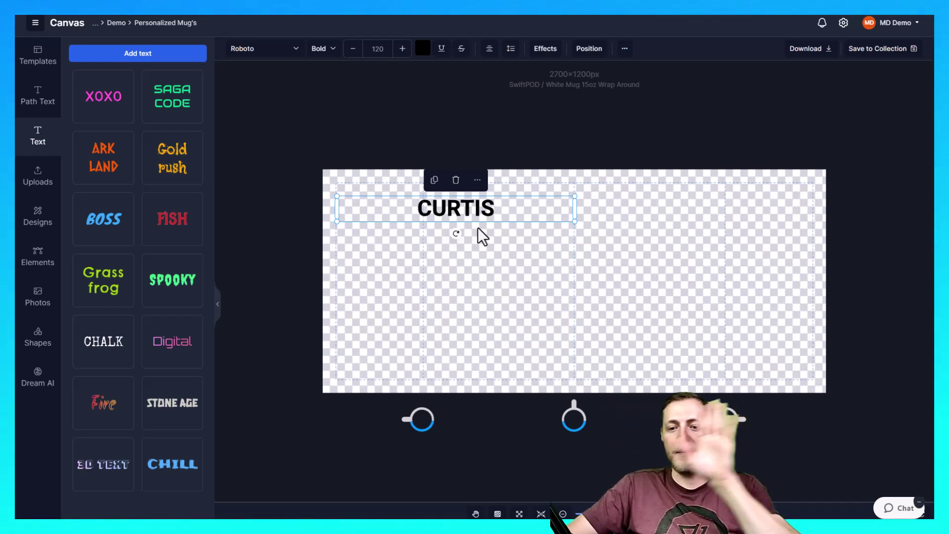
click(502, 238)
click(502, 211)
click(482, 266)
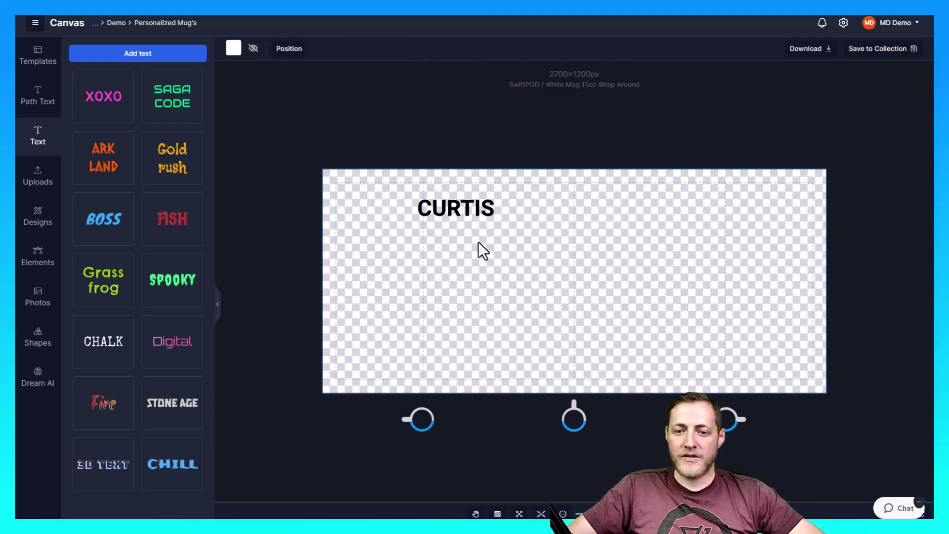
click(458, 207)
click(486, 259)
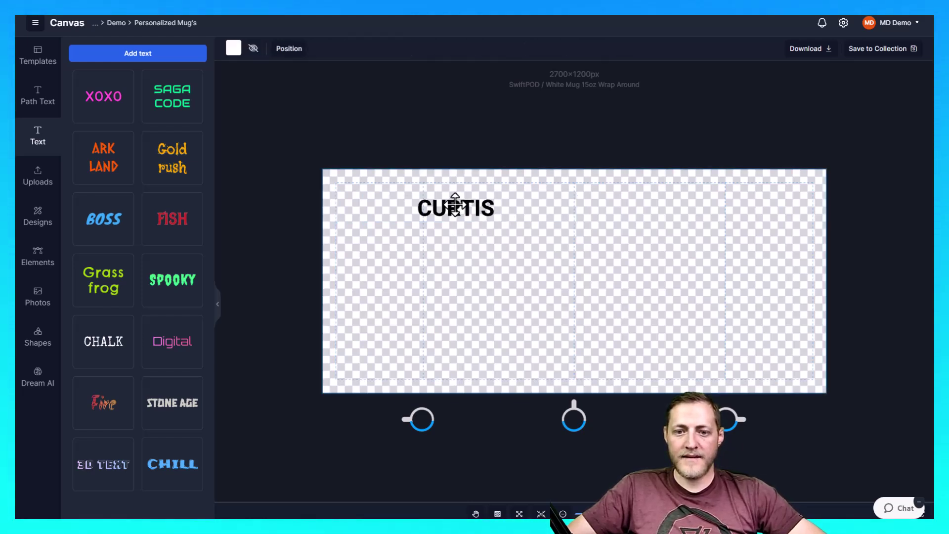
Make three copies of the name text and stack them evenly beneath the original.
right_click(457, 208)
click(472, 214)
right_click(477, 252)
click(499, 274)
drag(475, 221, 455, 252)
right_click(475, 277)
click(506, 300)
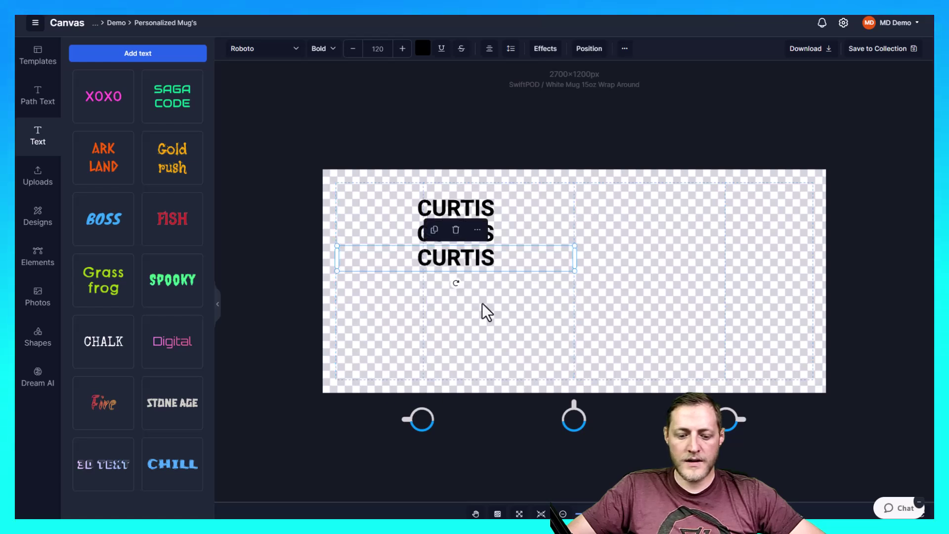
right_click(485, 309)
click(549, 328)
drag(477, 218, 467, 279)
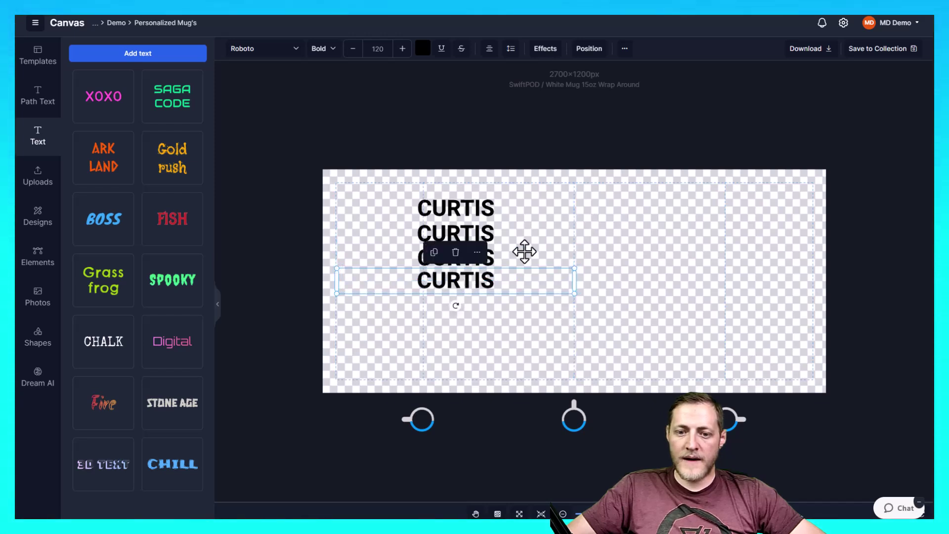
Replace the second line of the stack with a different first name in capitals.
click(465, 233)
click(488, 207)
double_click(496, 208)
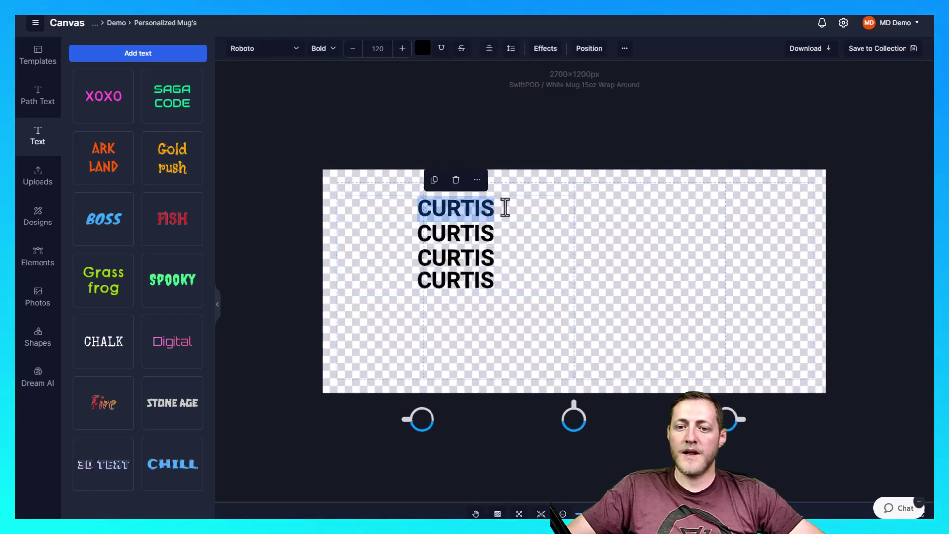
click(503, 233)
double_click(500, 236)
drag(495, 234, 416, 241)
key(BackSpace)
text(JUSTINH)
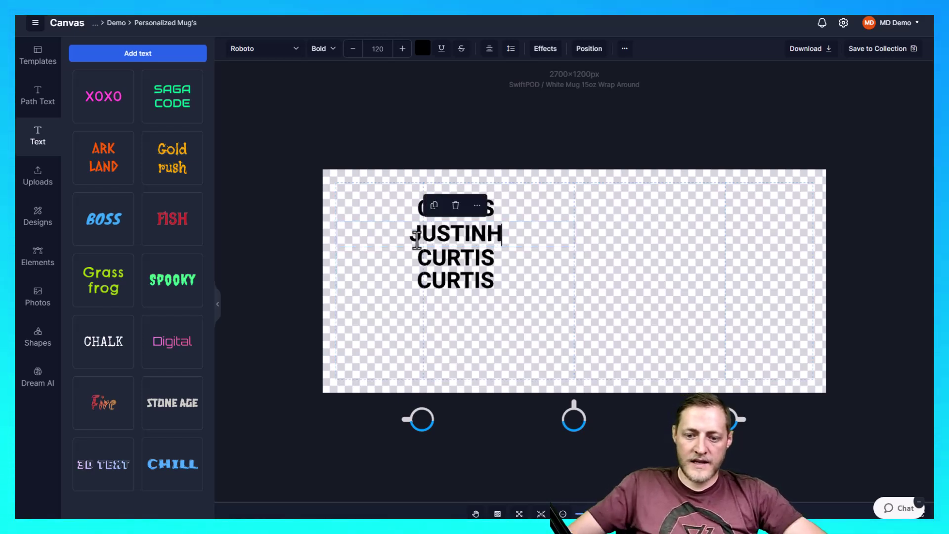
key(BackSpace)
Change the third line's text to another first name in capitals.
click(455, 257)
double_click(474, 258)
drag(481, 258, 394, 271)
text(ANNE)
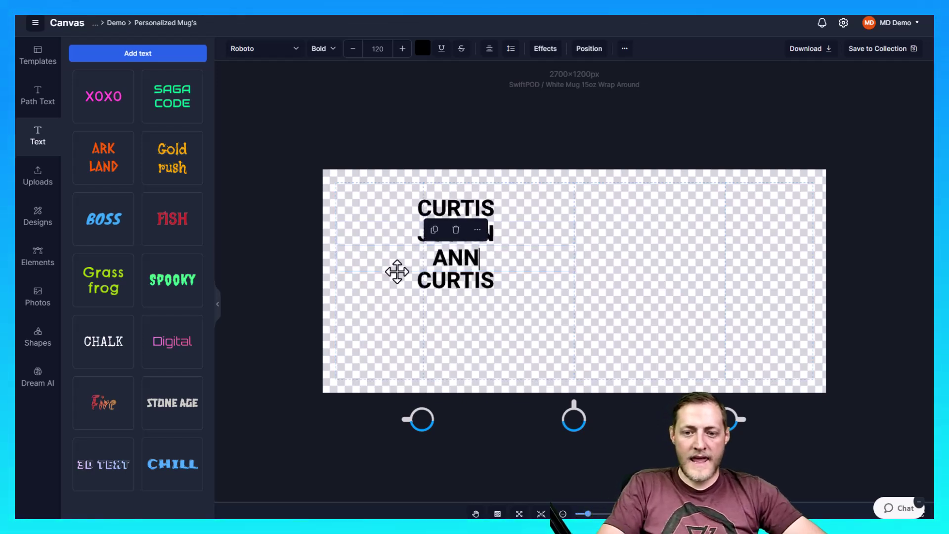
Shift the fourth line slightly lower and replace its text with another first name in capitals.
click(493, 287)
drag(447, 277, 448, 285)
double_click(448, 285)
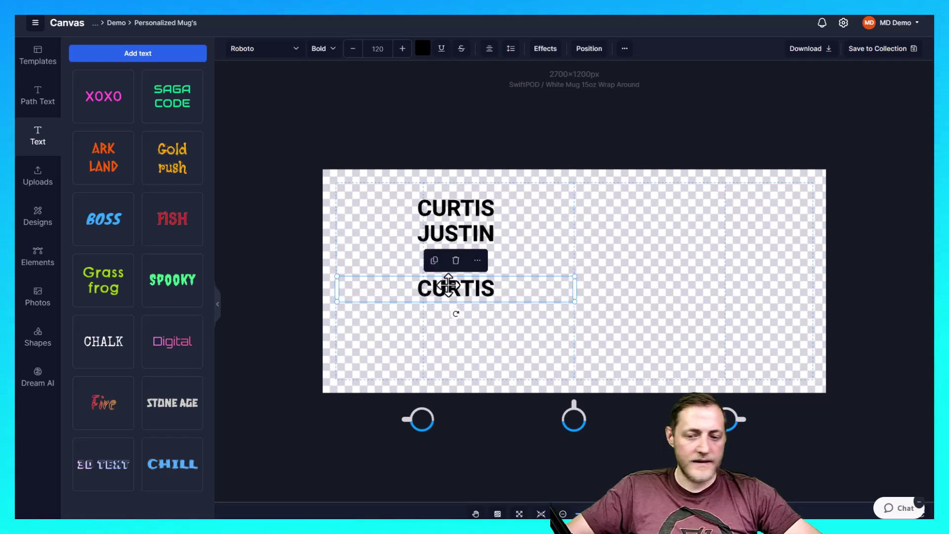
click(534, 296)
drag(534, 297, 322, 328)
text(MATT)
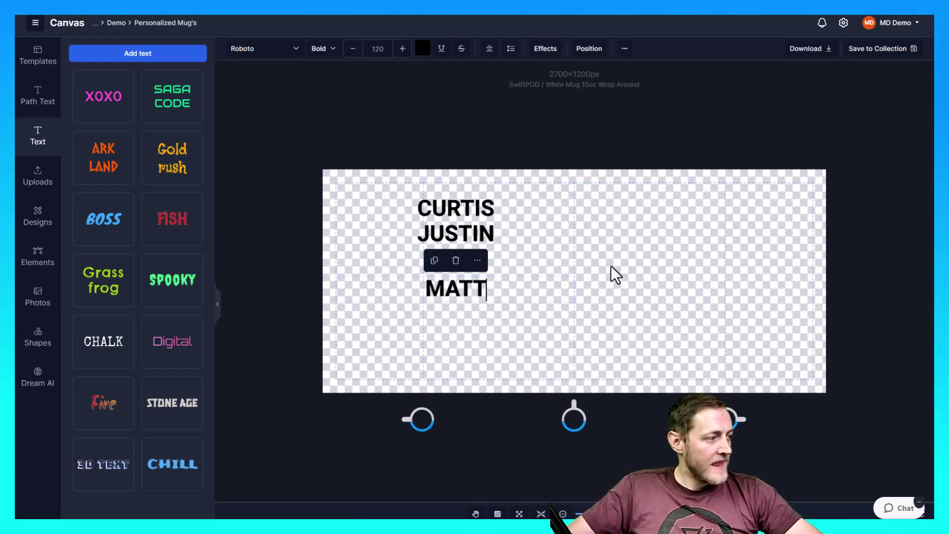
click(635, 257)
Nudge the fourth name up slightly to even out its spacing beneath the third name.
click(477, 282)
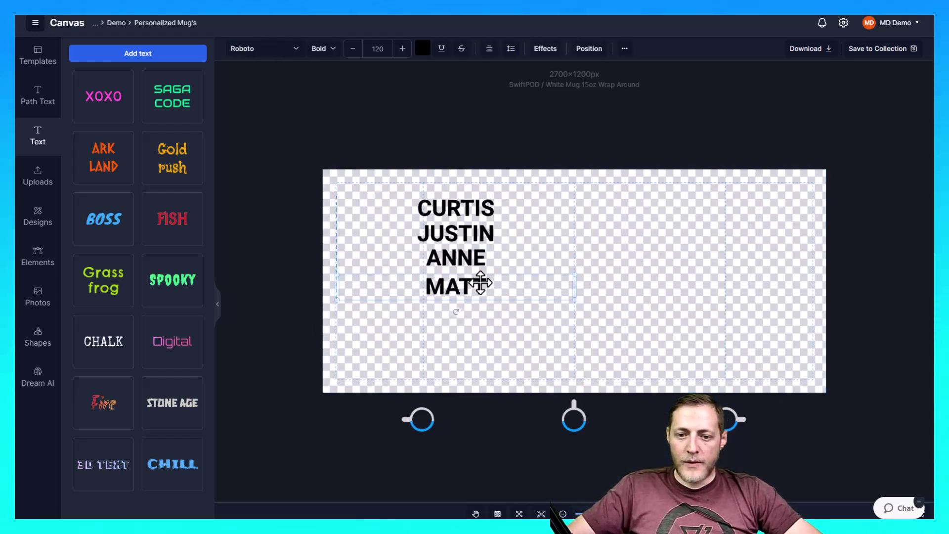
click(480, 282)
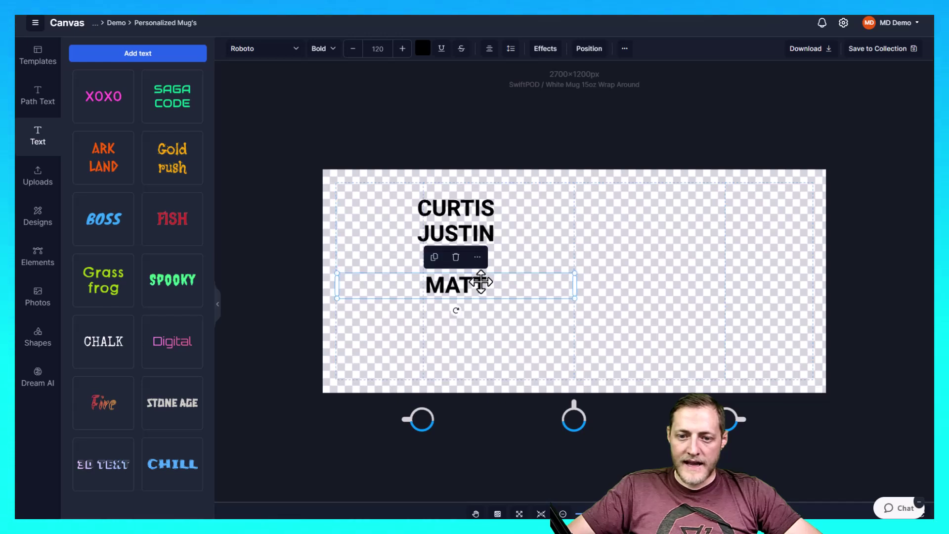
click(637, 275)
Apply strikethrough to the first three names in the stack, leaving the fourth name plain.
click(497, 219)
click(461, 49)
click(487, 229)
click(461, 48)
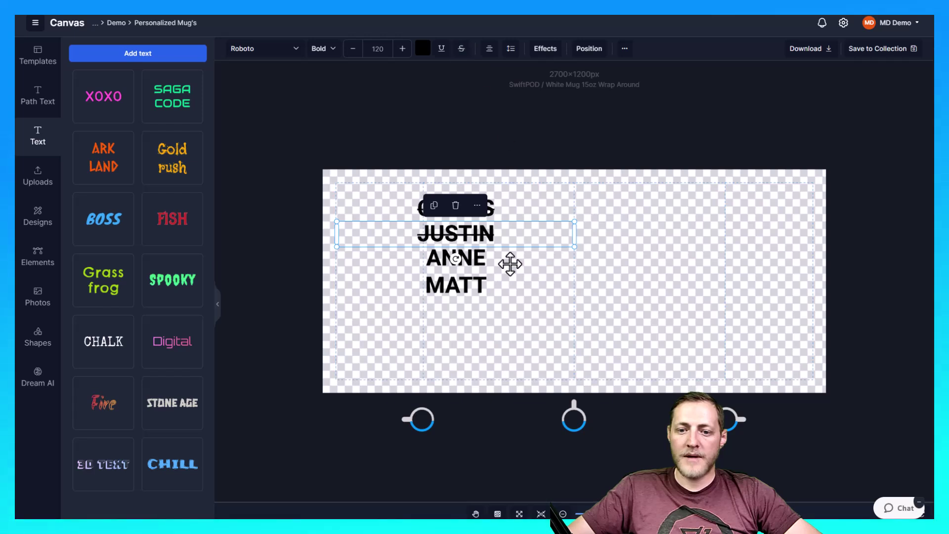
click(494, 259)
click(462, 49)
click(676, 265)
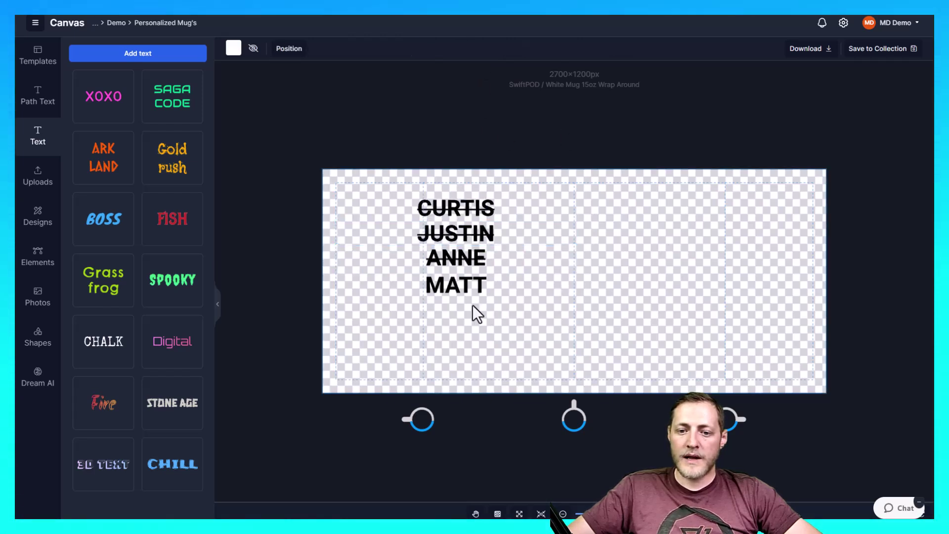
Duplicate the fourth name's text and place the copy directly beneath it as a fifth line.
click(464, 287)
click(486, 314)
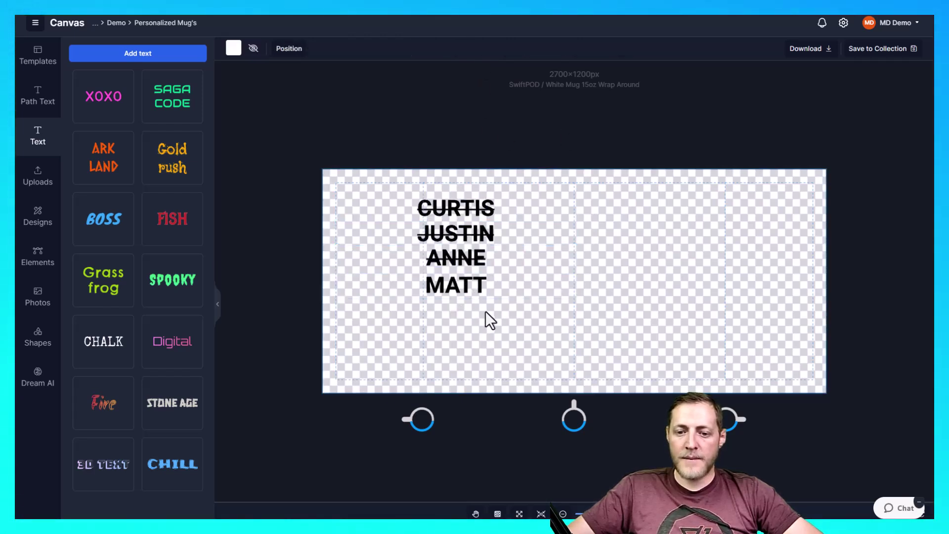
click(472, 292)
right_click(438, 343)
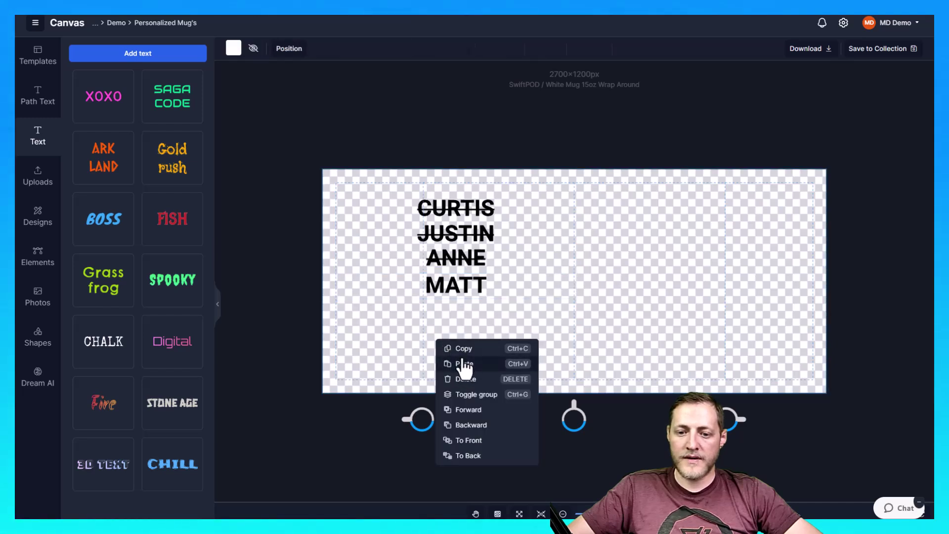
click(461, 362)
drag(538, 203, 502, 316)
Replace the fifth line's text with "IS MY FAVORITE".
double_click(502, 316)
key(BackSpace)
text(IS MY DF)
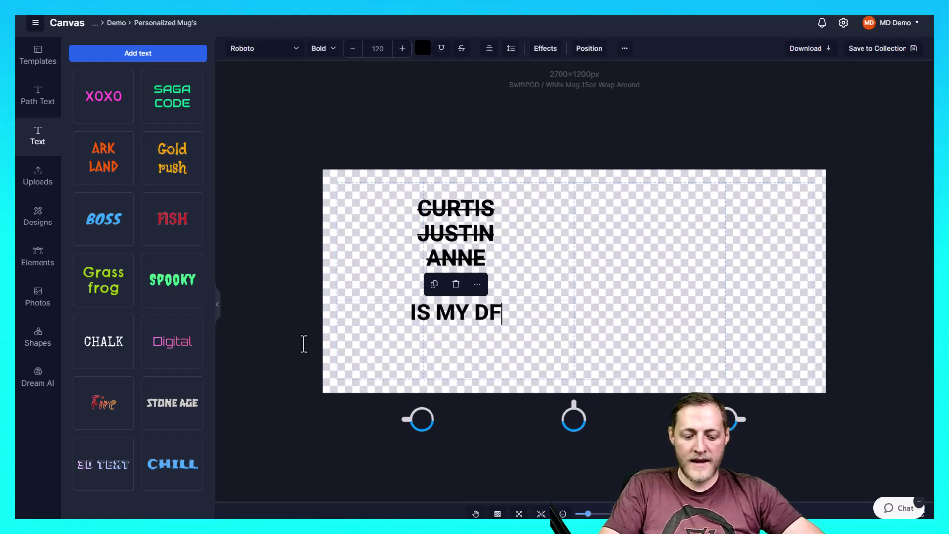
key(BackSpace)
key(BackSpace)
text(FAVORTITE)
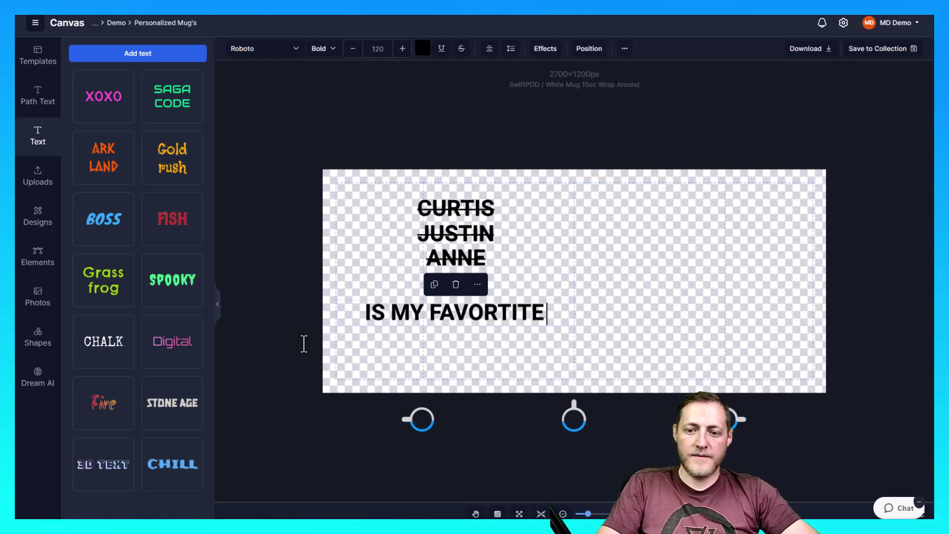
key(BackSpace)
key(BackSpace)
key(BackSpace)
key(BackSpace)
text(ITE)
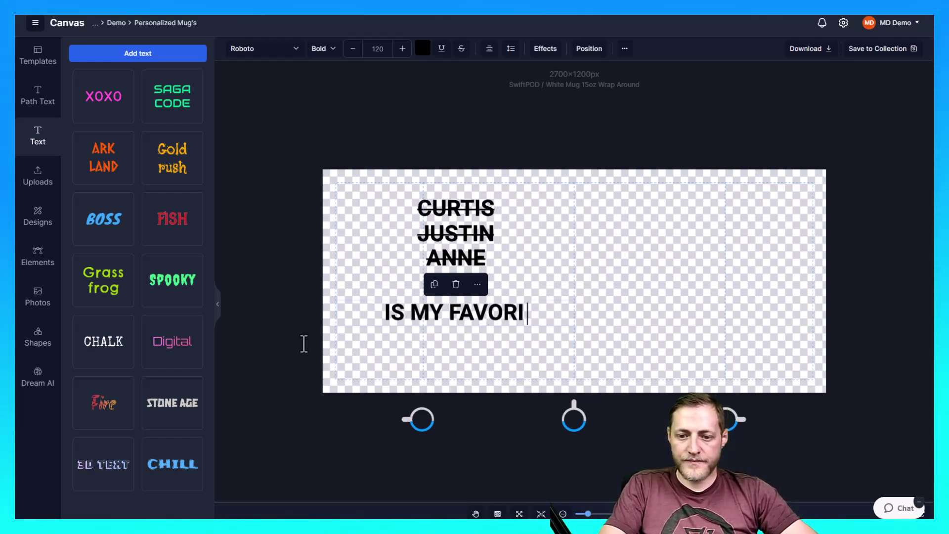
Move the "IS MY FAVORITE" line slightly lower to separate it from the names.
click(553, 288)
click(620, 306)
drag(488, 319, 489, 328)
click(618, 319)
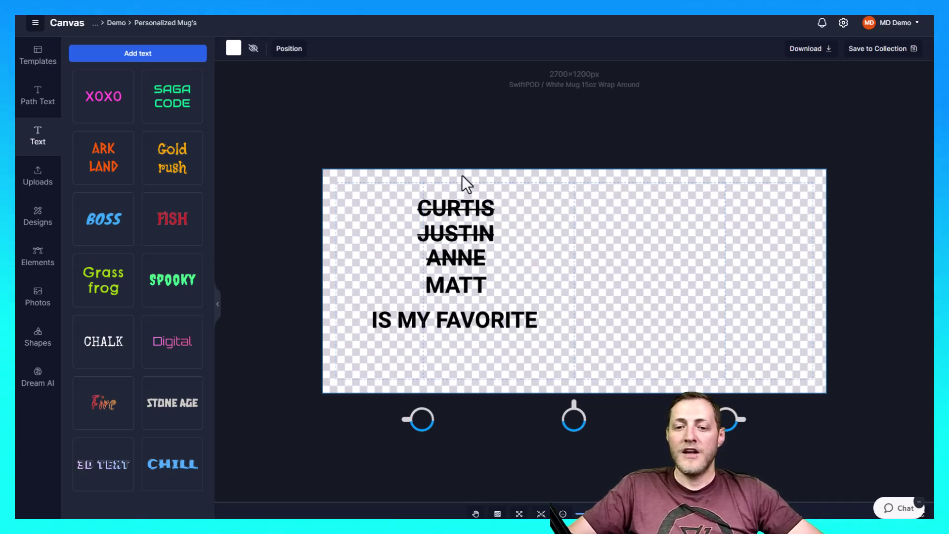
Duplicate the whole five-line text stack and align the copy at the same height on the right half of the mug template.
drag(290, 153, 597, 396)
right_click(473, 308)
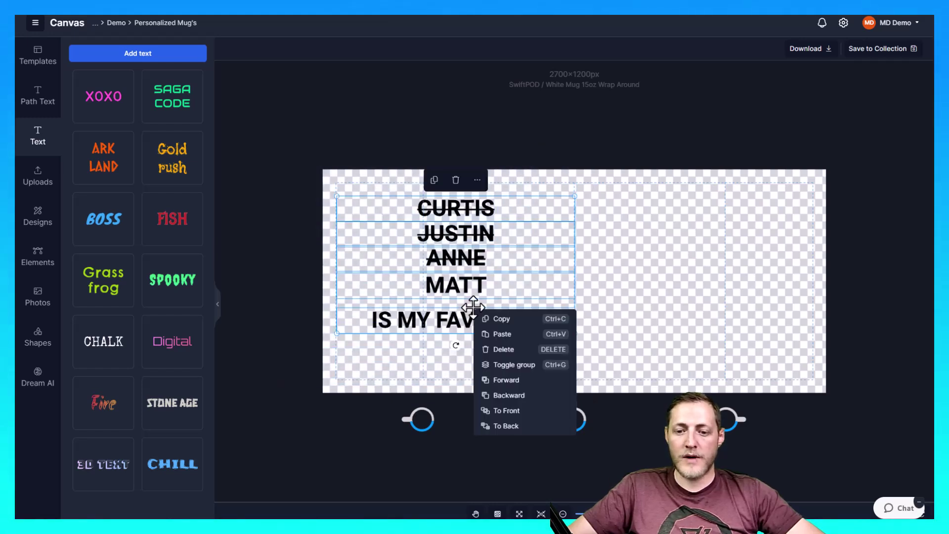
click(506, 319)
right_click(651, 271)
click(678, 289)
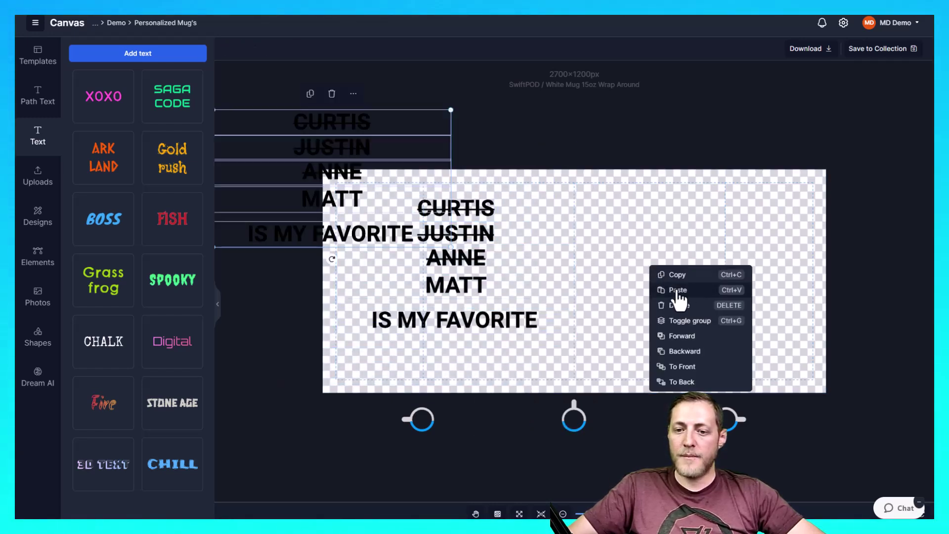
drag(342, 150, 706, 239)
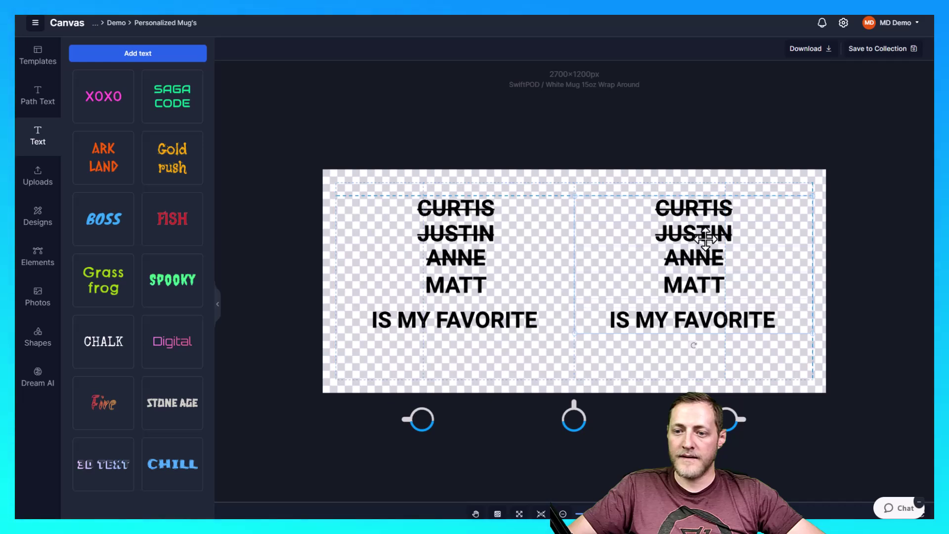
drag(706, 239, 706, 239)
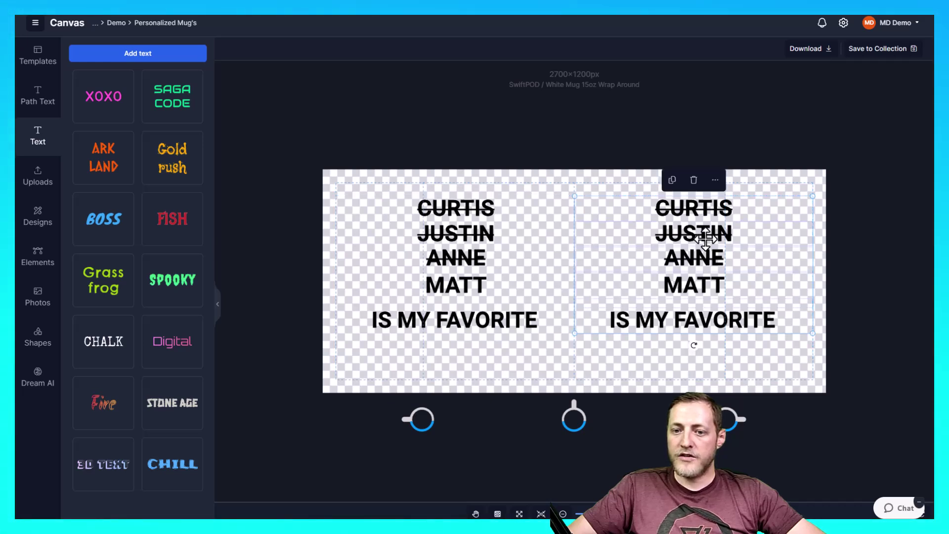
click(875, 265)
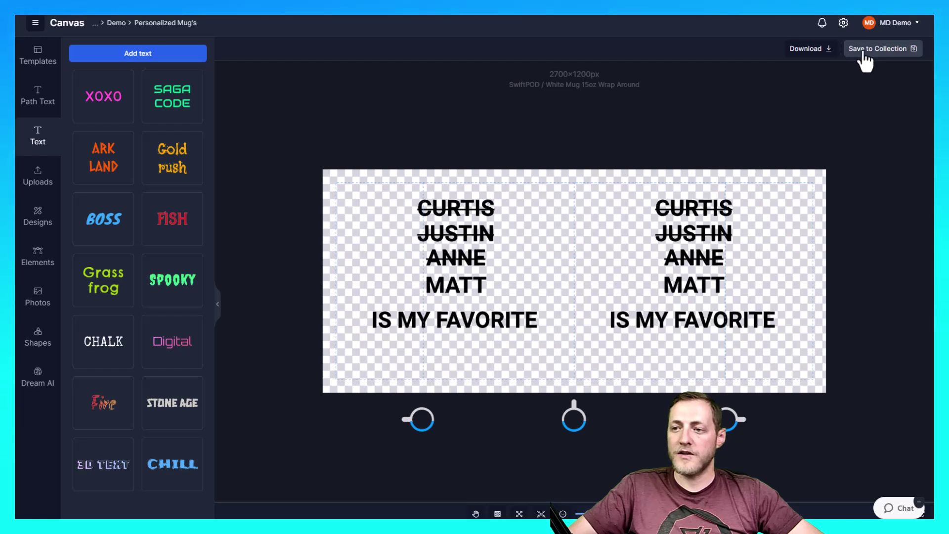
Save the design to the collection as a new listing named "15 OZ MUG FILE", using the Main file slot, PNG format and editable saving.
click(887, 55)
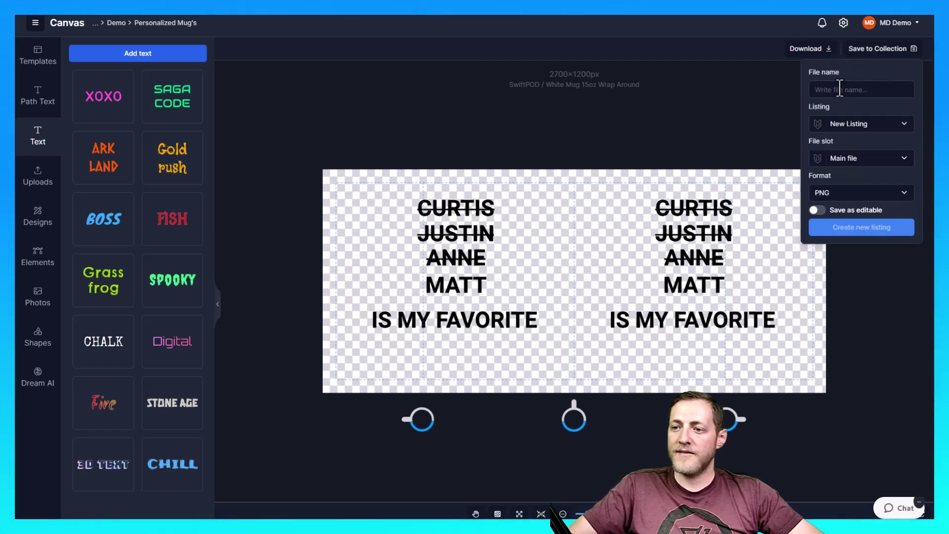
click(815, 89)
text(15 OZ MUG FILE)
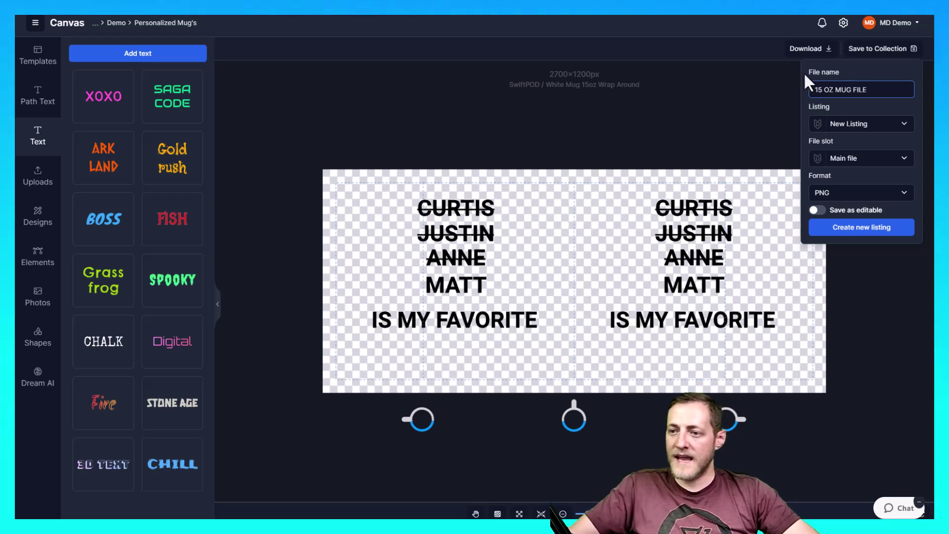
click(865, 129)
click(853, 141)
click(835, 162)
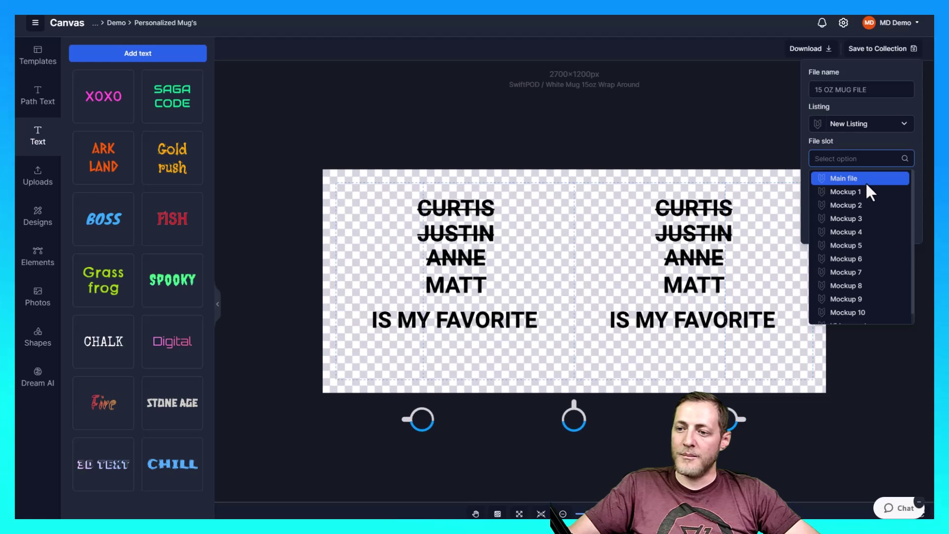
click(866, 181)
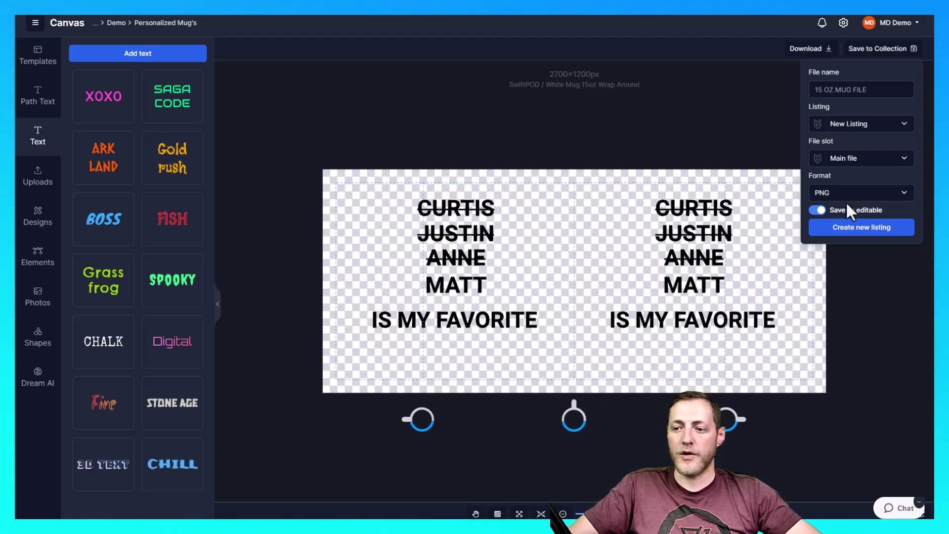
click(854, 231)
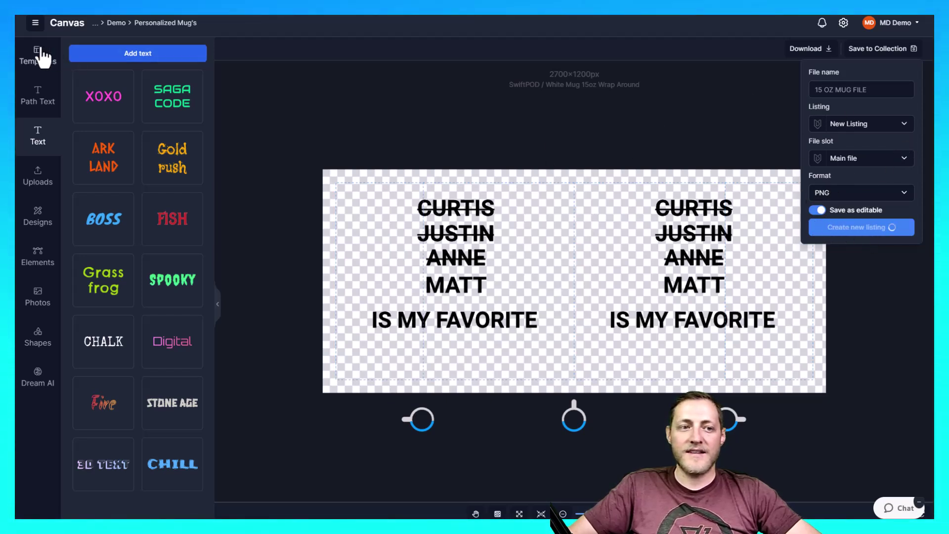
Go to the Listings page and check the new mug listing's title and description fields.
click(36, 23)
click(76, 110)
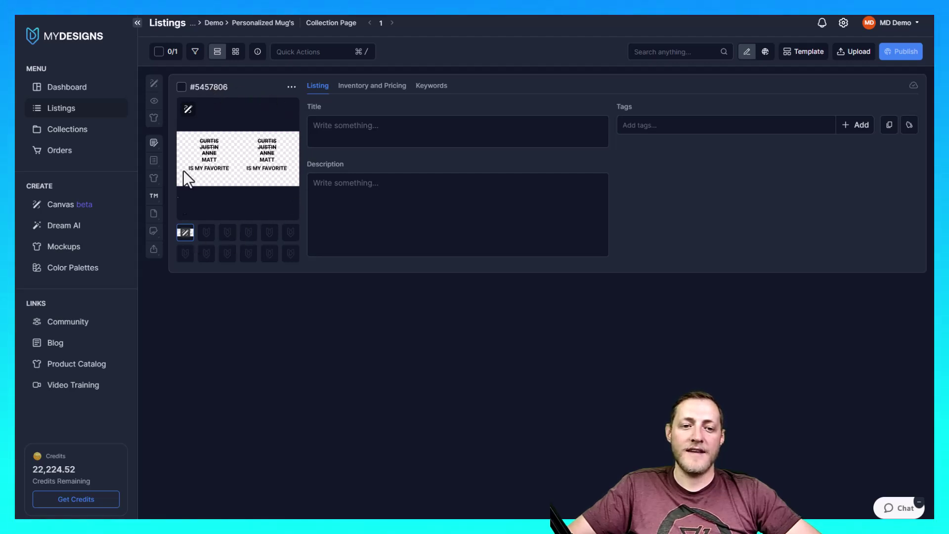
click(378, 126)
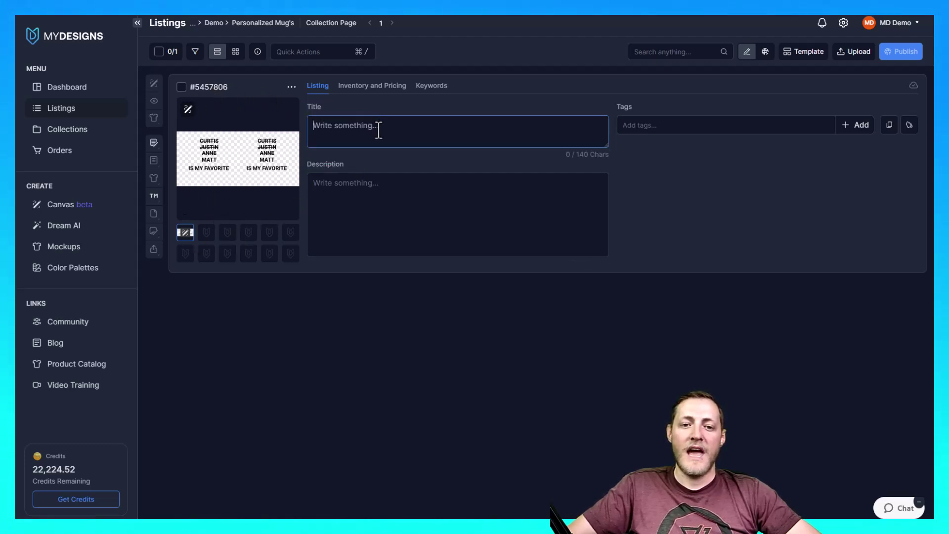
click(544, 176)
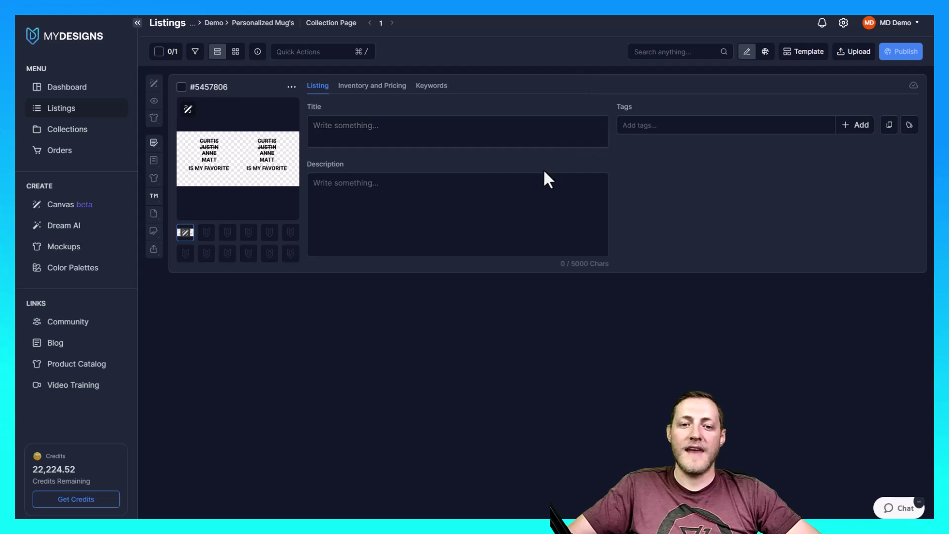
Select the mug listing and open Vision AI for it with Main file (editable) as the input file slot.
click(181, 88)
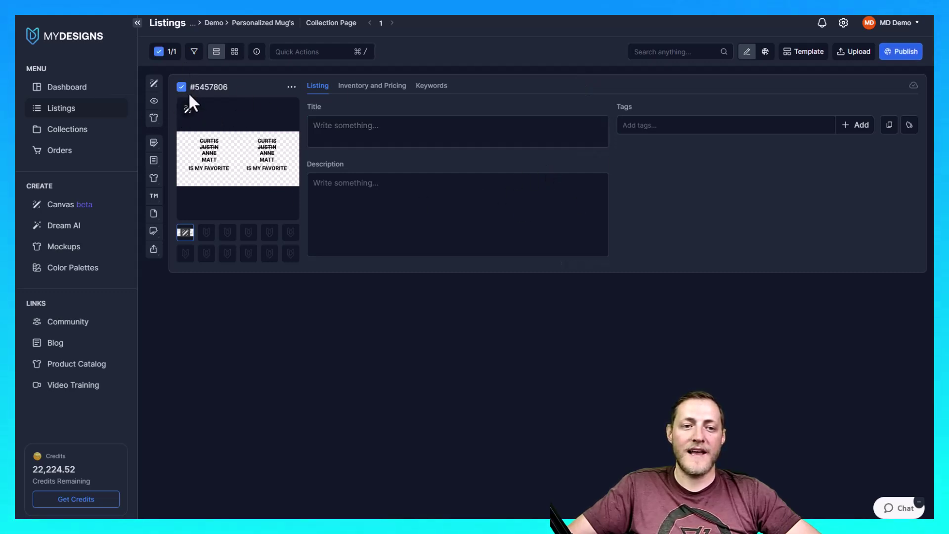
click(156, 106)
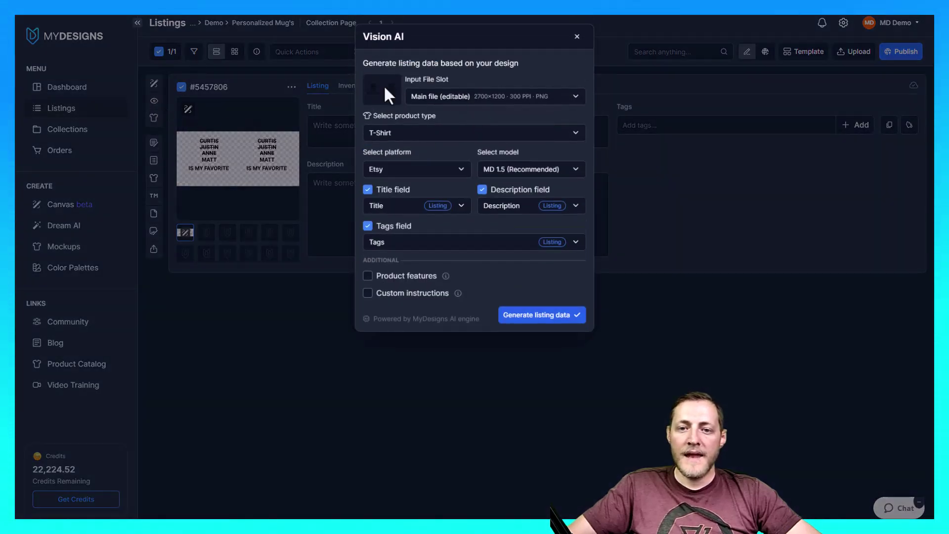
drag(399, 63, 466, 72)
click(431, 95)
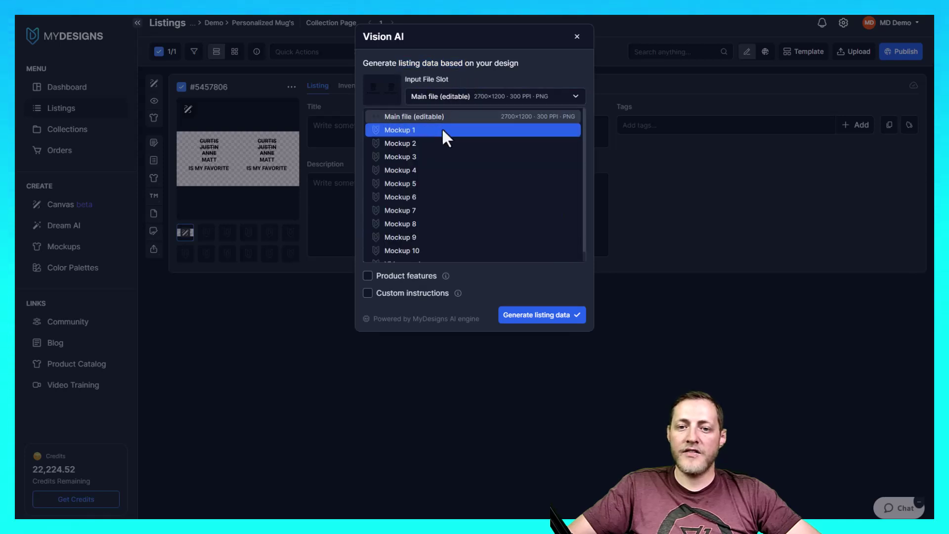
click(393, 117)
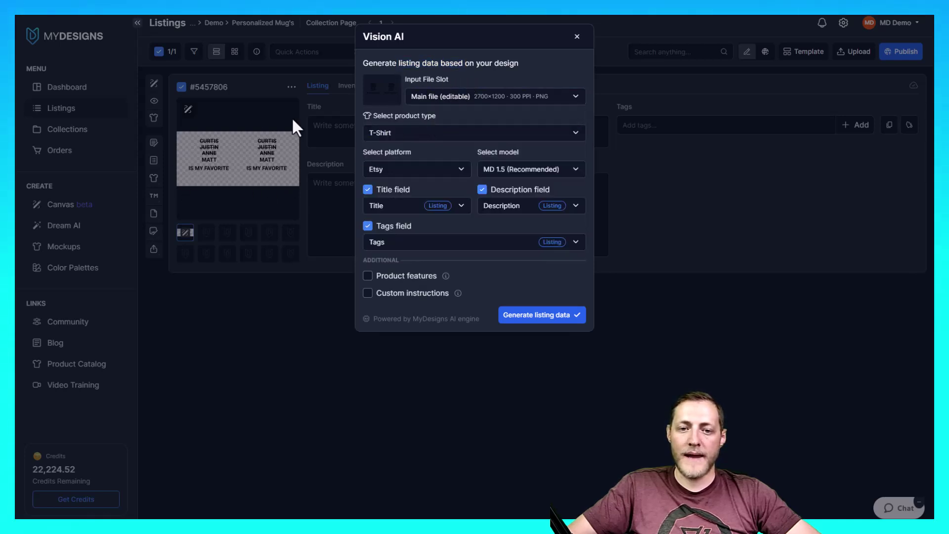
Set the Vision AI product type to Mug, the platform to Etsy and the model to MD 1.5 (Recommended).
click(420, 135)
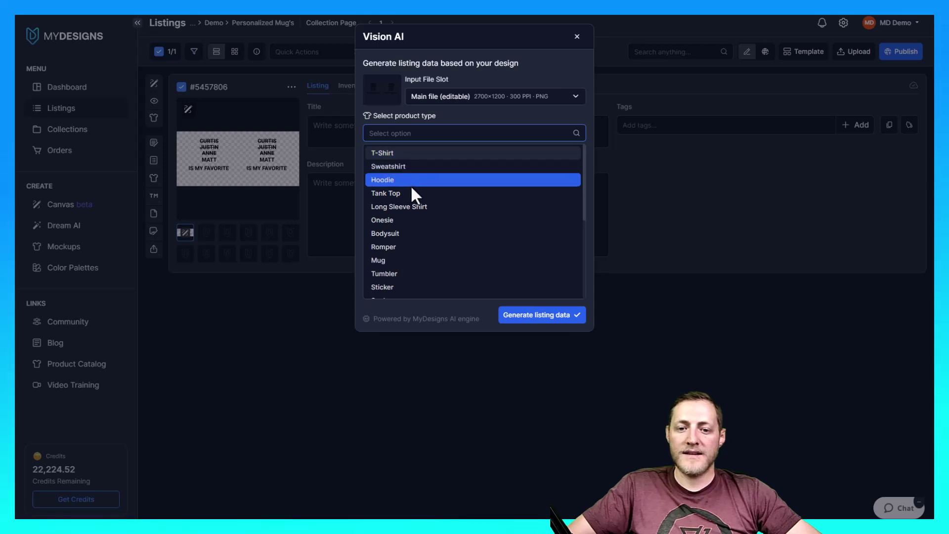
click(395, 261)
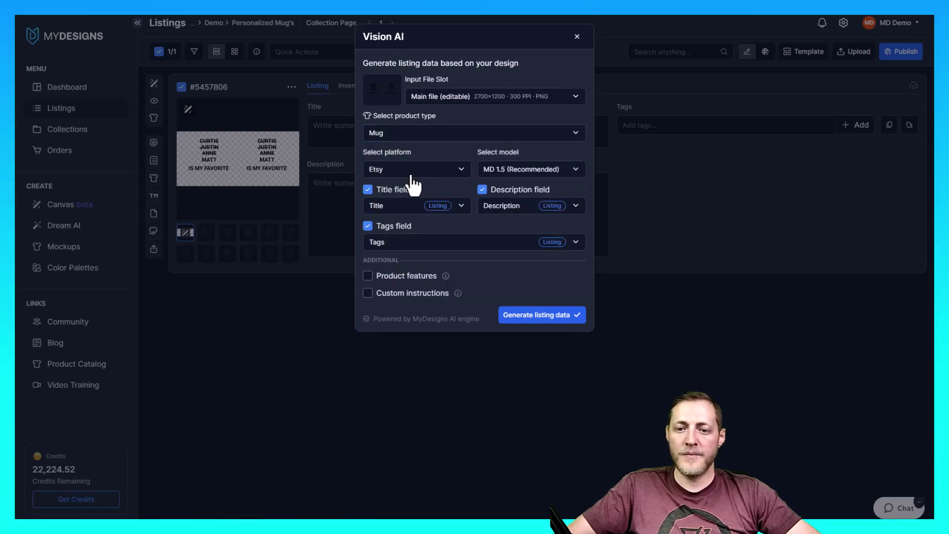
click(405, 174)
click(387, 188)
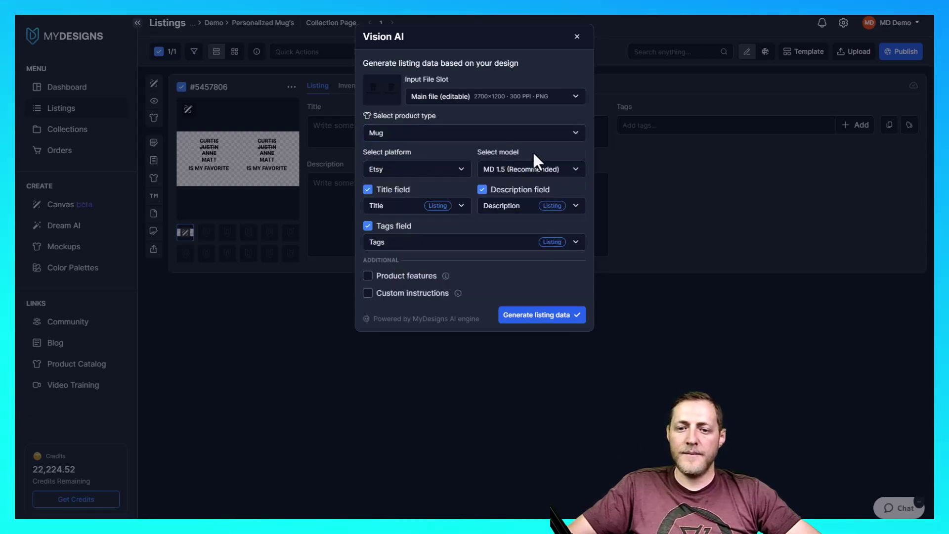
click(532, 174)
click(509, 203)
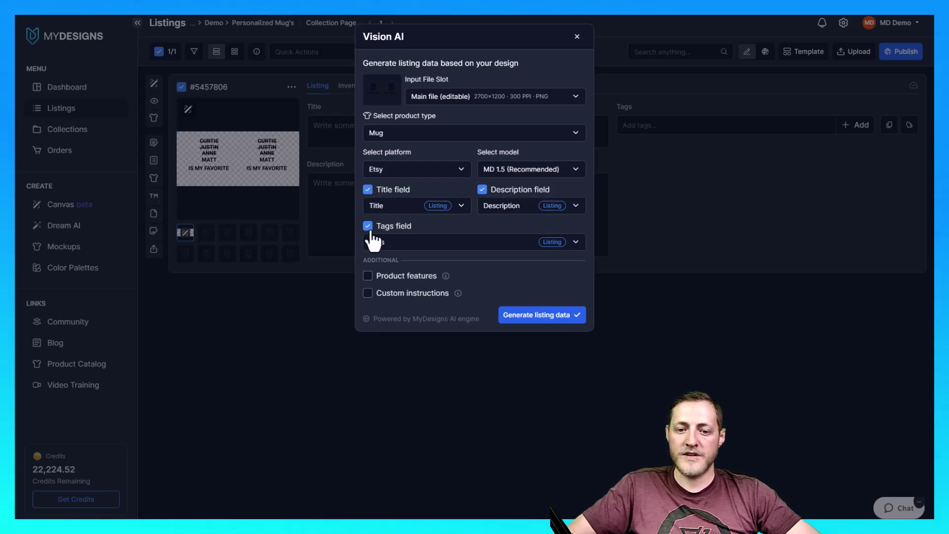
click(368, 275)
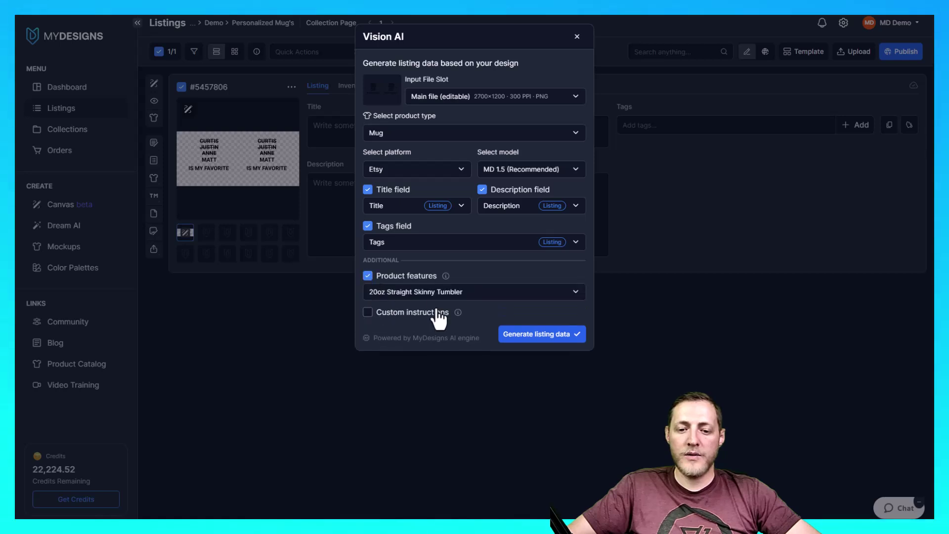
click(393, 293)
scroll(421, 357, down, 10)
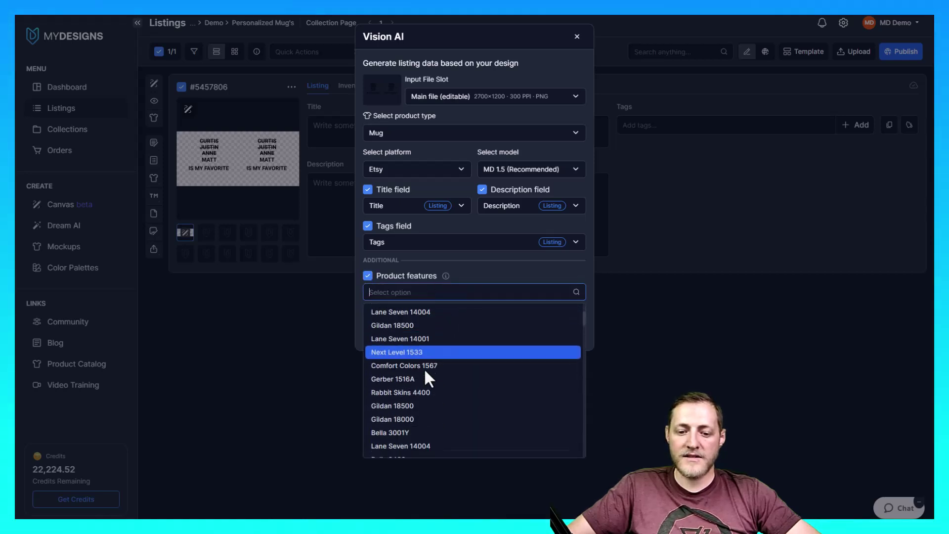
scroll(420, 393, down, 10)
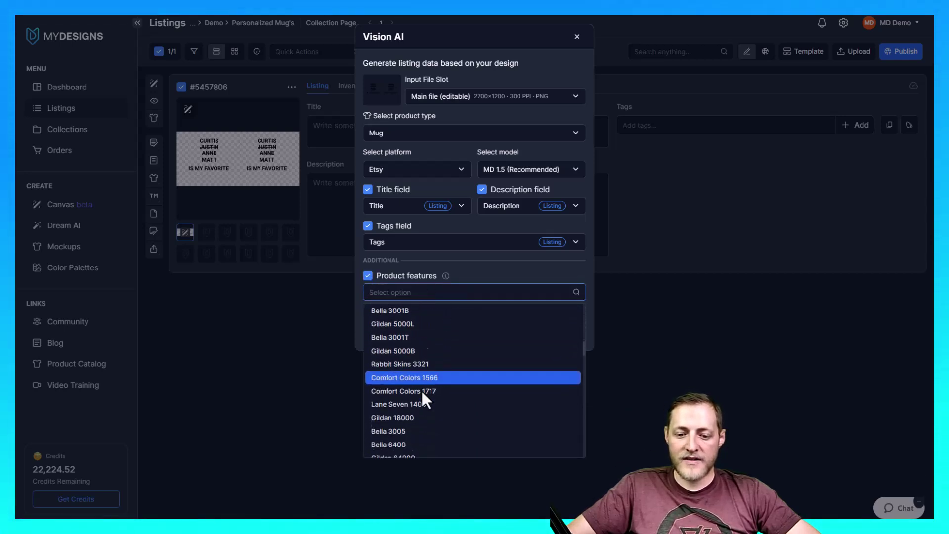
scroll(414, 400, down, 10)
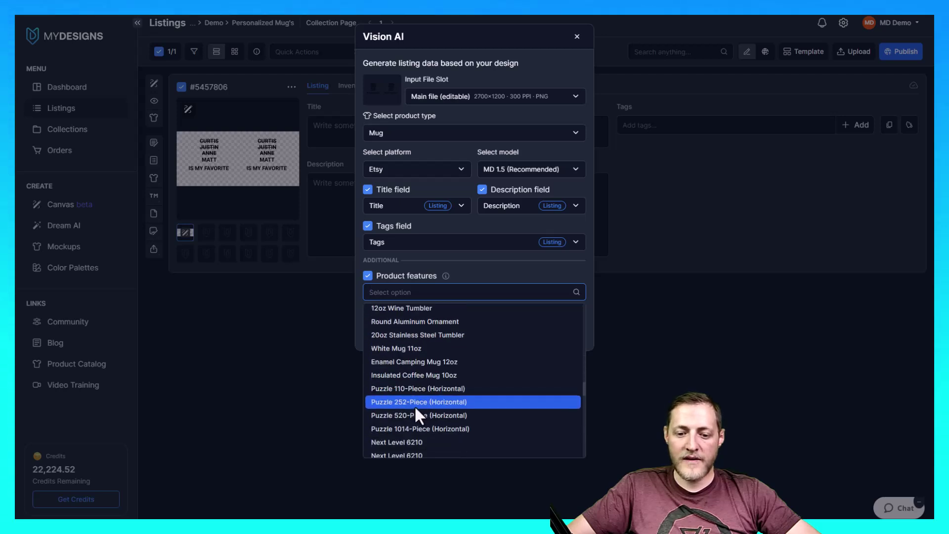
scroll(416, 395, down, 10)
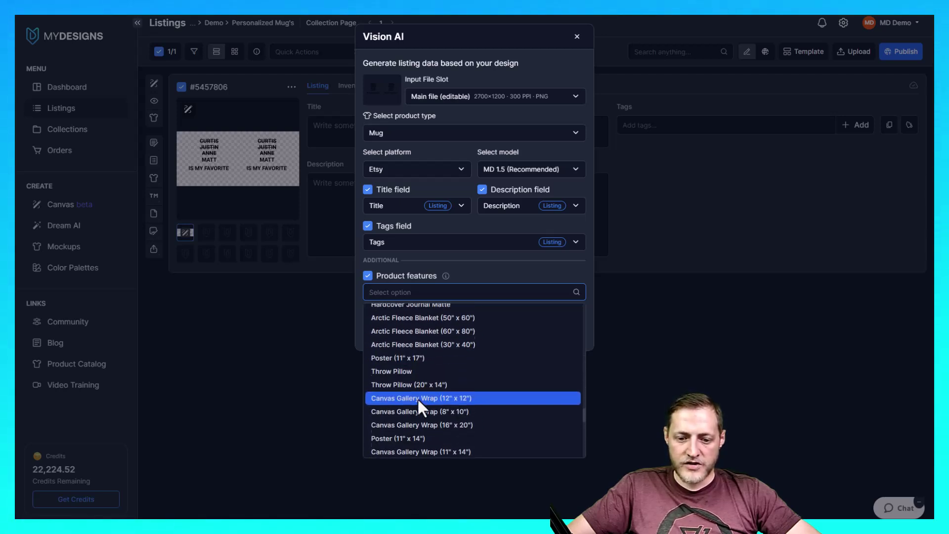
scroll(410, 396, up, 20)
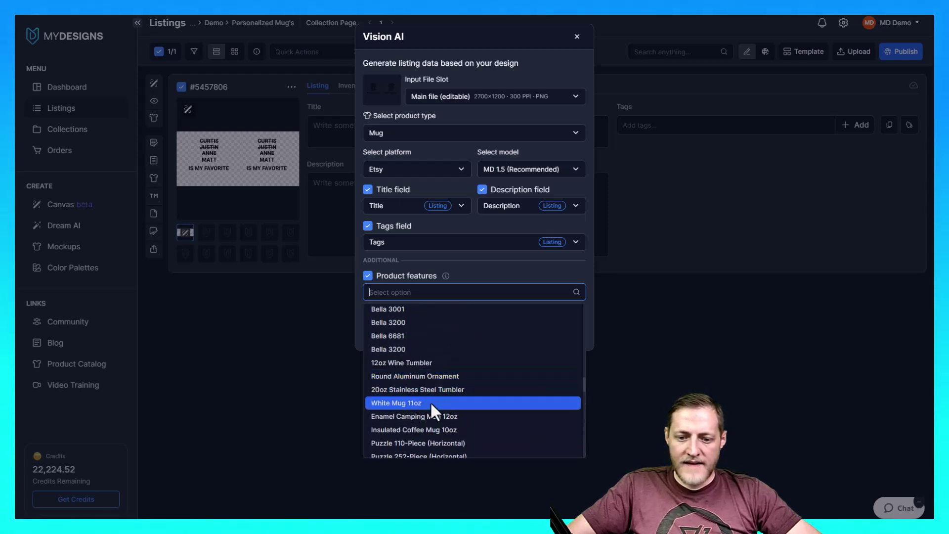
scroll(429, 403, down, 4)
scroll(420, 415, up, 4)
scroll(427, 400, up, 10)
click(367, 291)
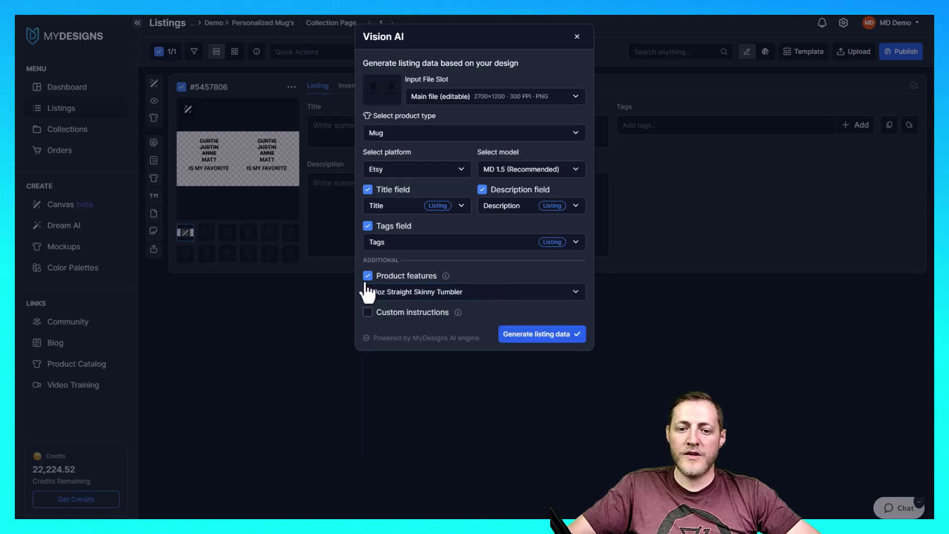
click(378, 277)
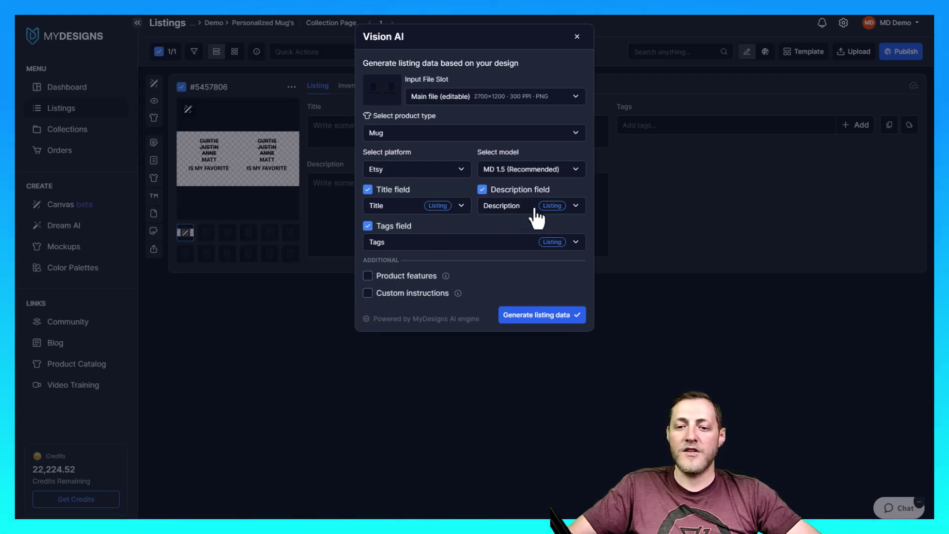
Add the custom instruction "This is a 11 oz & 15 oz personalized mug, please include this in the data." and run Vision AI on the listing.
click(369, 293)
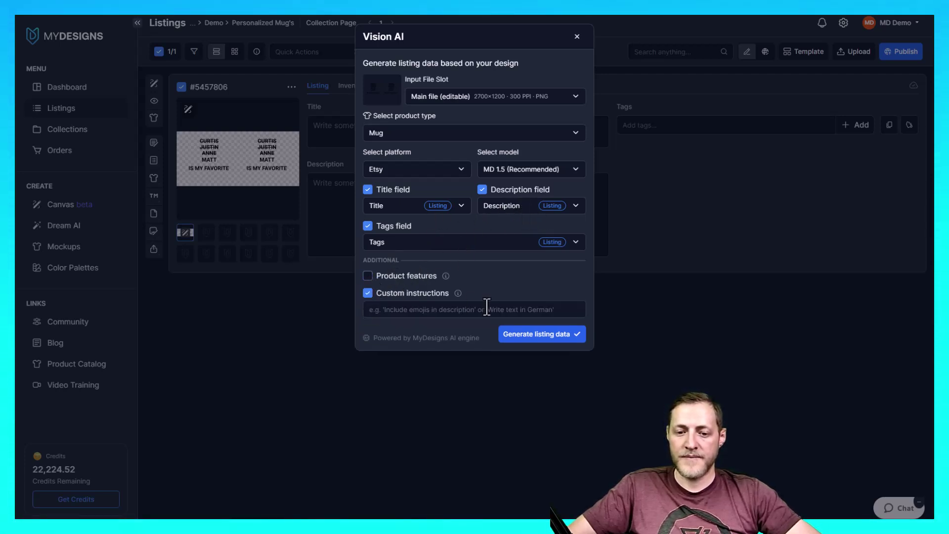
click(438, 309)
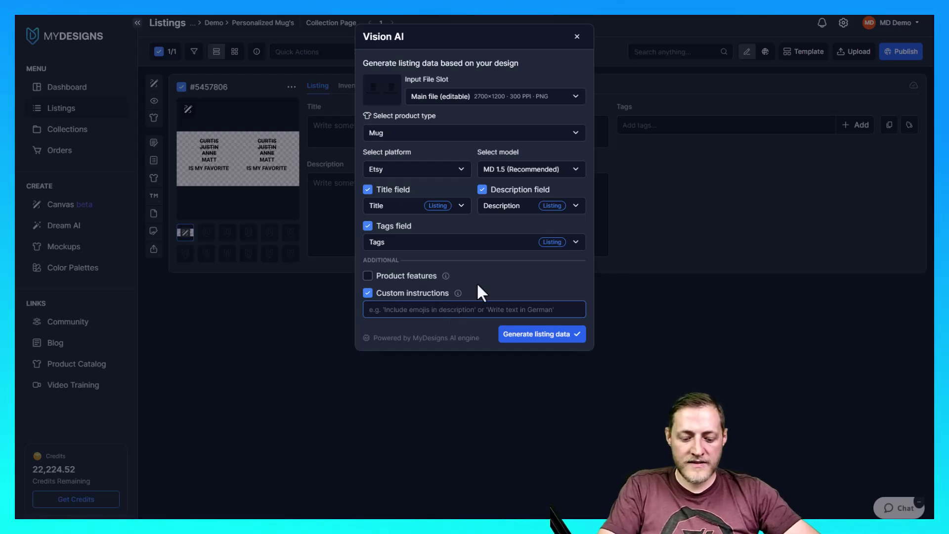
text(This is a 1)
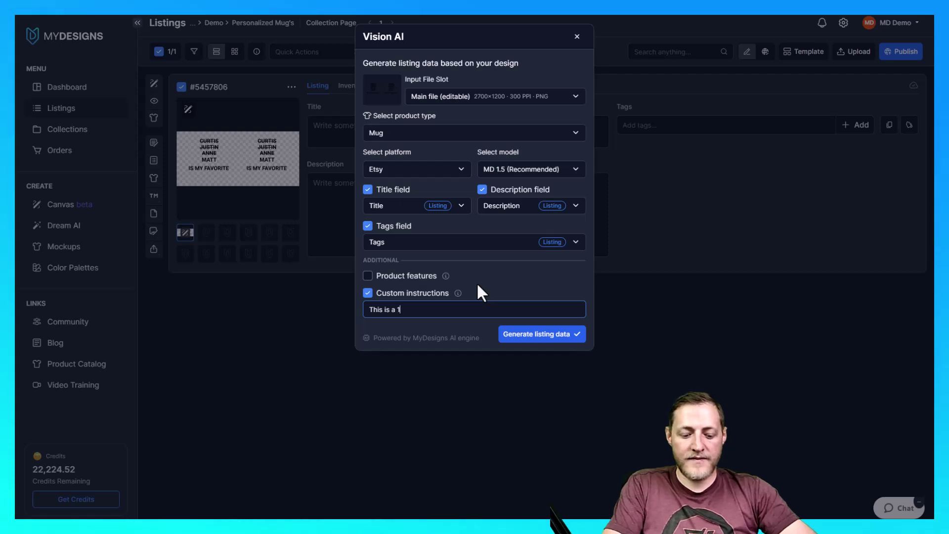
text(1 oz)
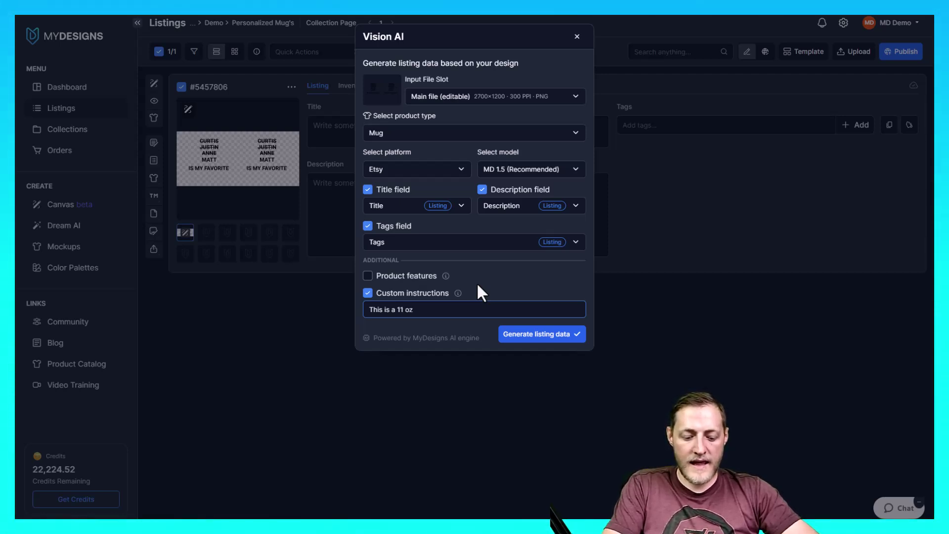
text( & 1)
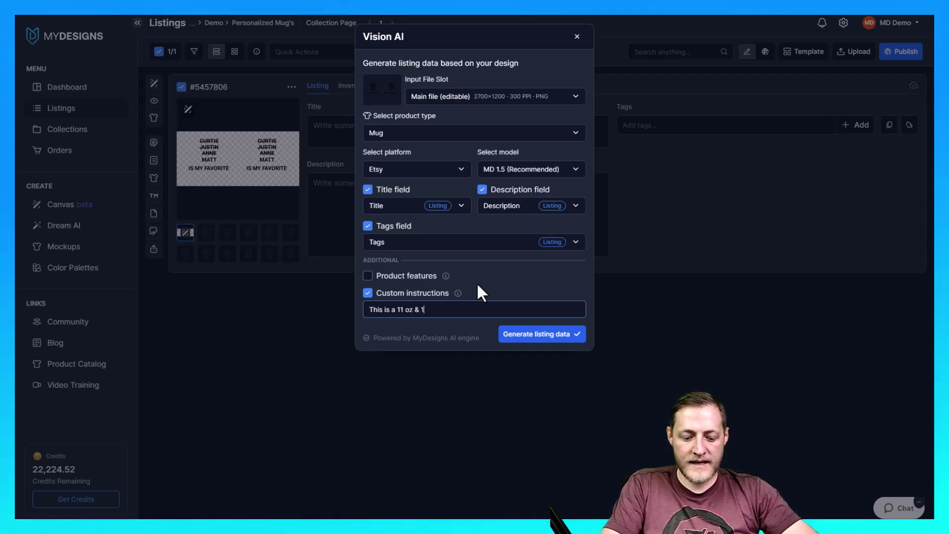
text(5 oz muy)
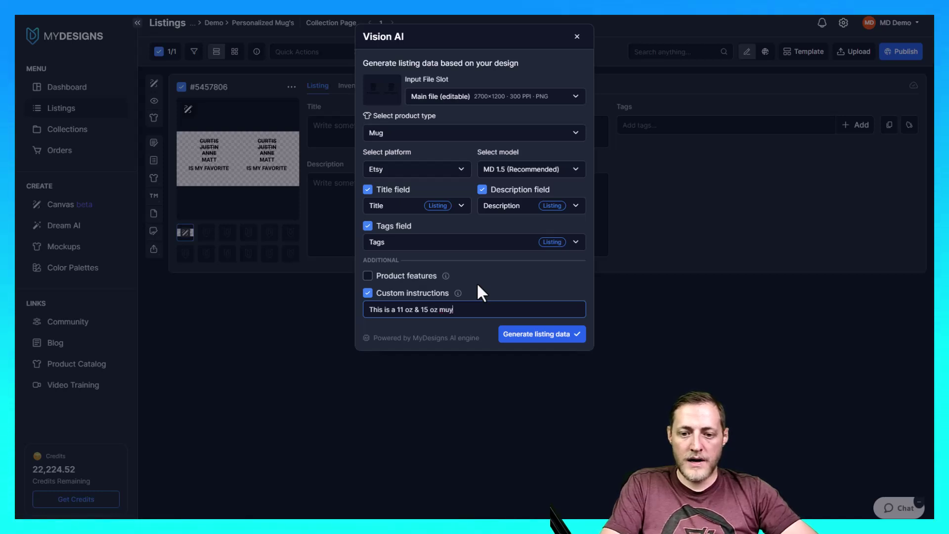
key(BackSpace)
key(BackSpace)
key(BackSpace)
text(personalized muyg, please i)
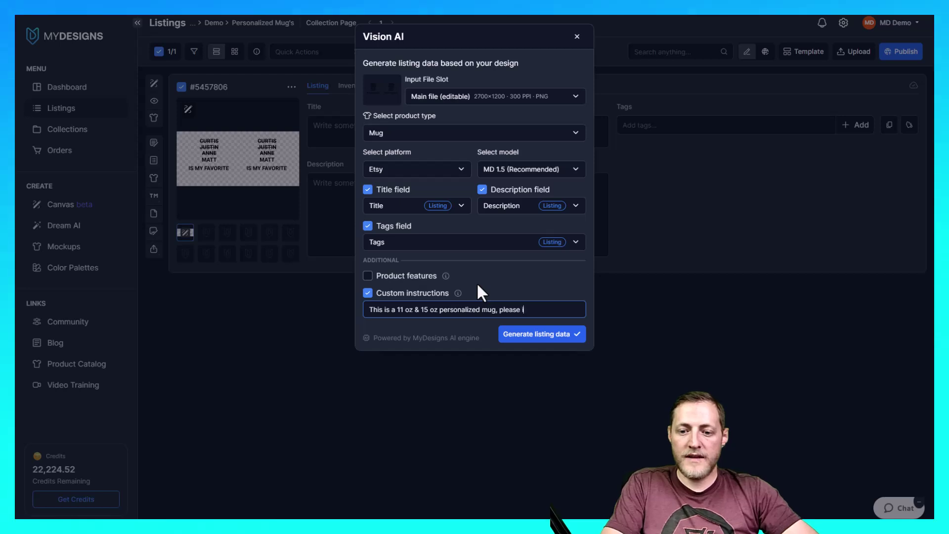
text(nclude this in the data.)
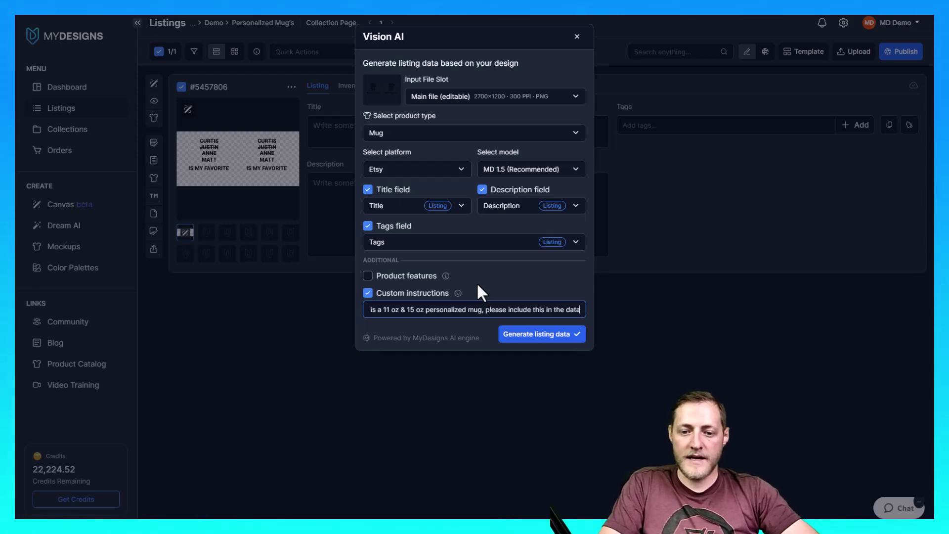
click(511, 341)
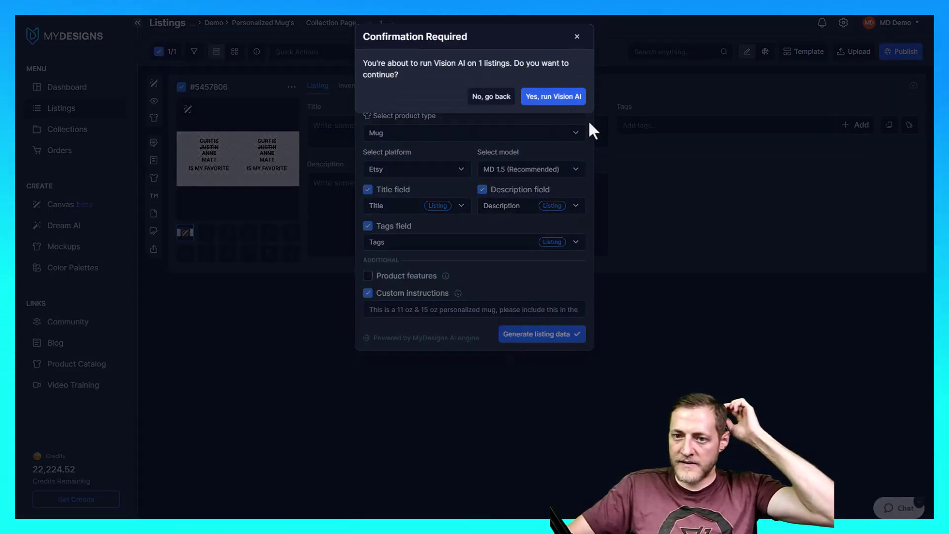
click(549, 97)
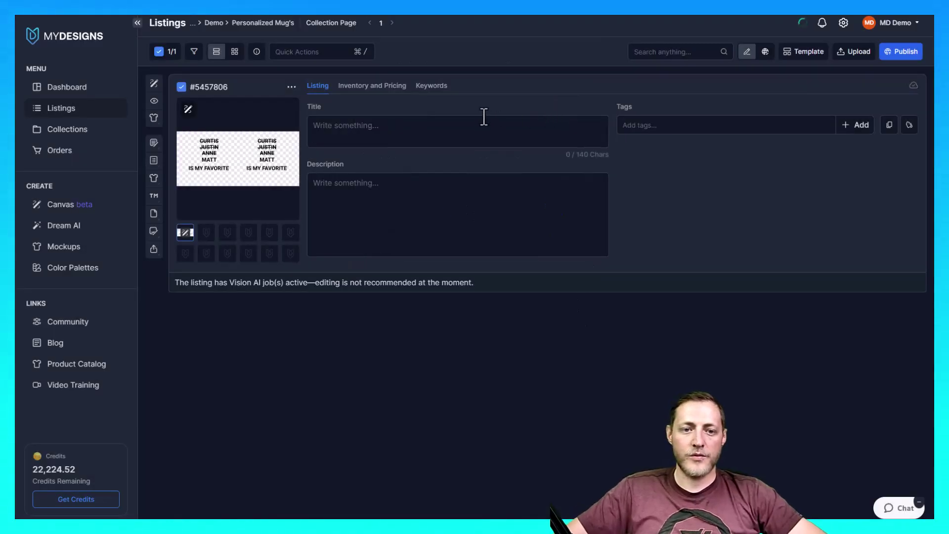
Review the generated title, description and tags of the mug listing, checking how the personalization and mug sizes are worded.
click(376, 227)
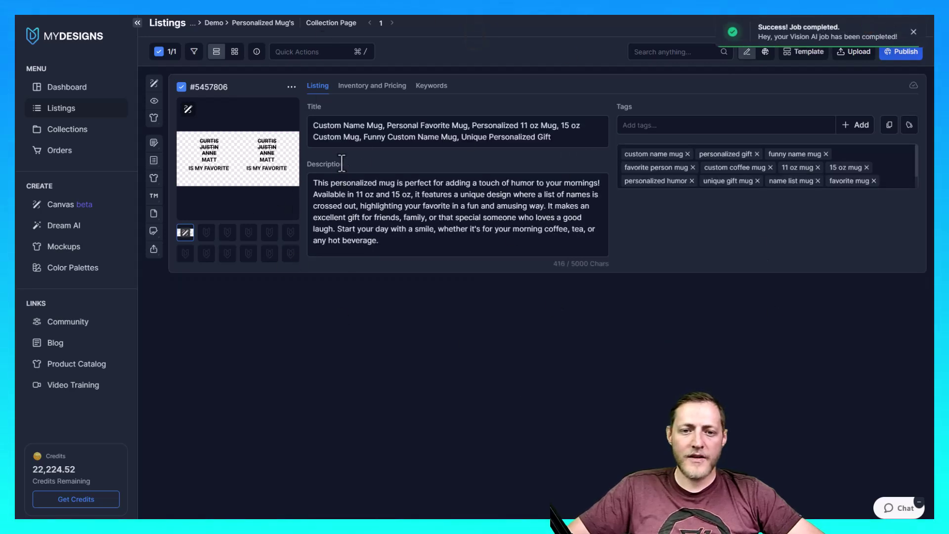
click(402, 136)
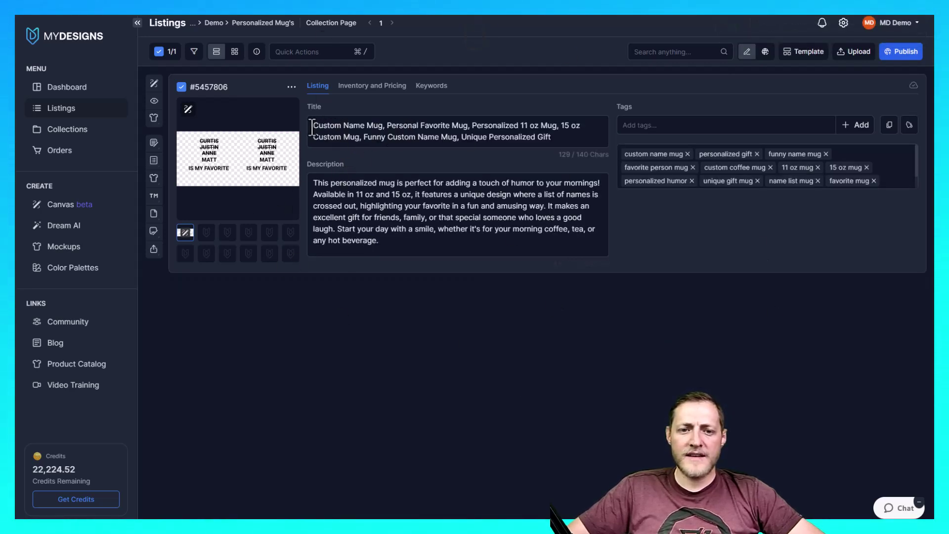
drag(360, 130, 383, 129)
click(393, 127)
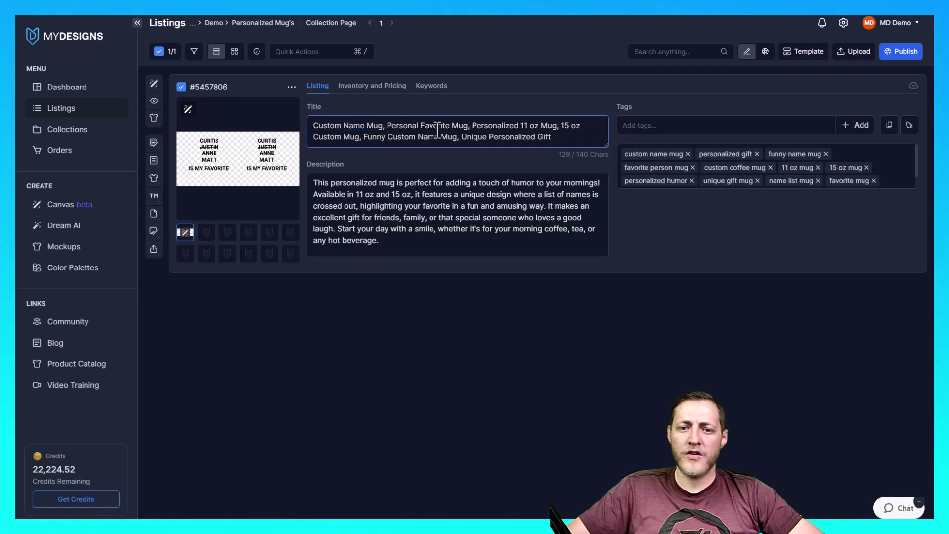
drag(476, 125, 371, 138)
click(424, 137)
click(707, 225)
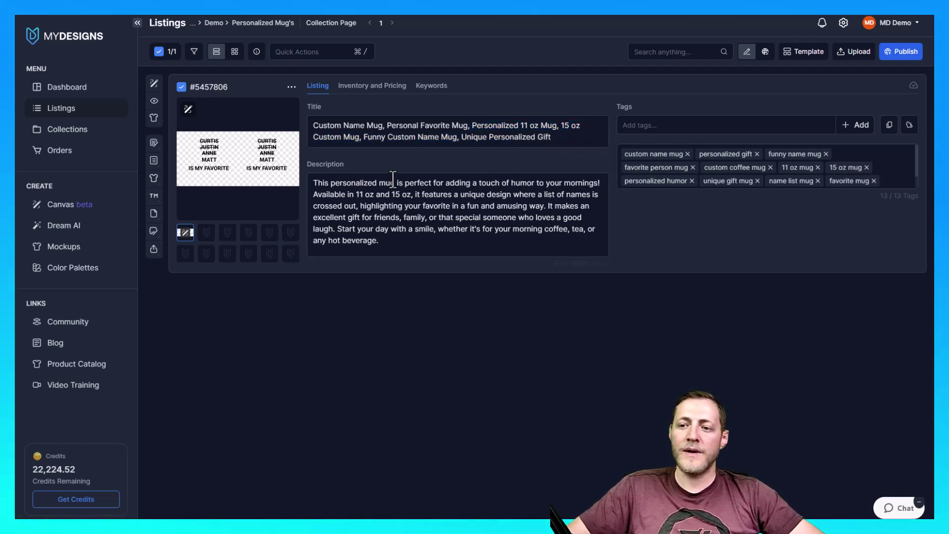
click(436, 189)
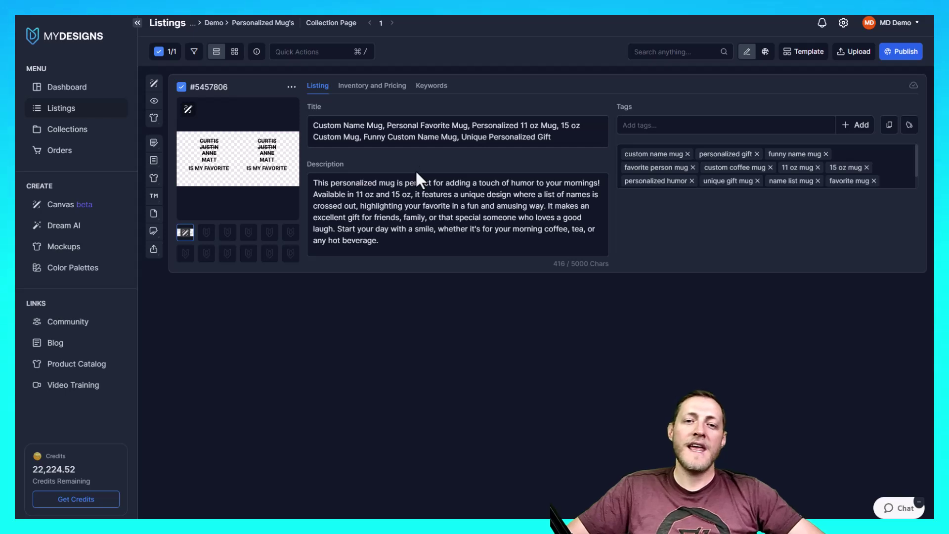
click(414, 152)
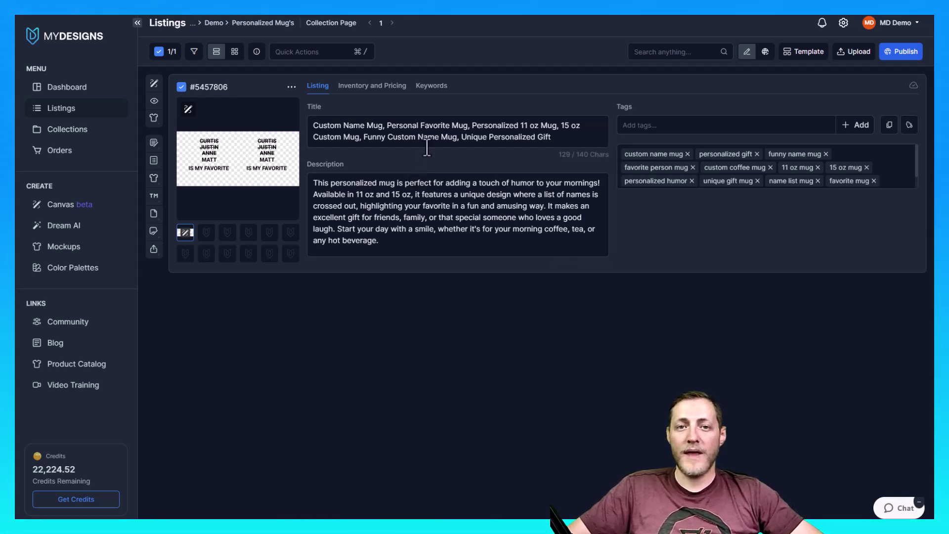
click(698, 148)
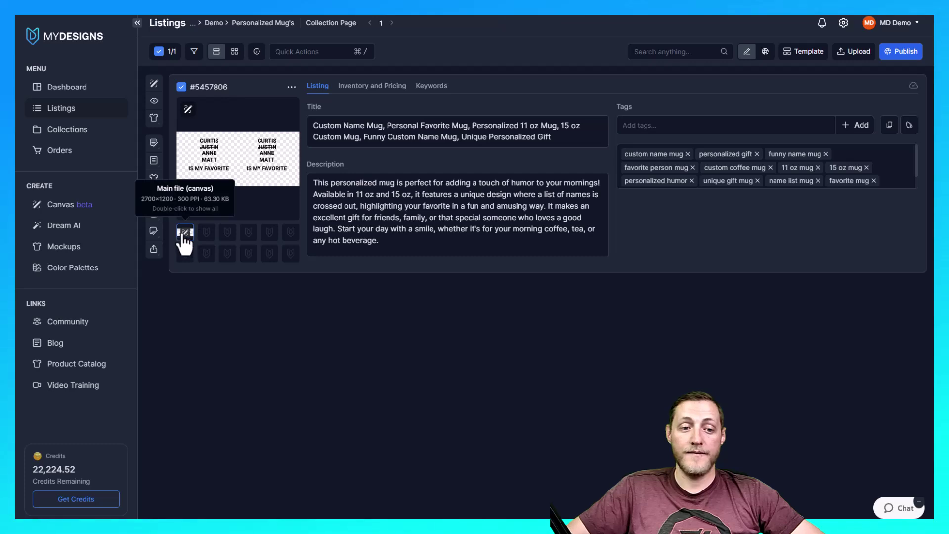
Open the listing's editable main file in Canvas, copy all of its text elements and close the editor without overwriting.
click(184, 112)
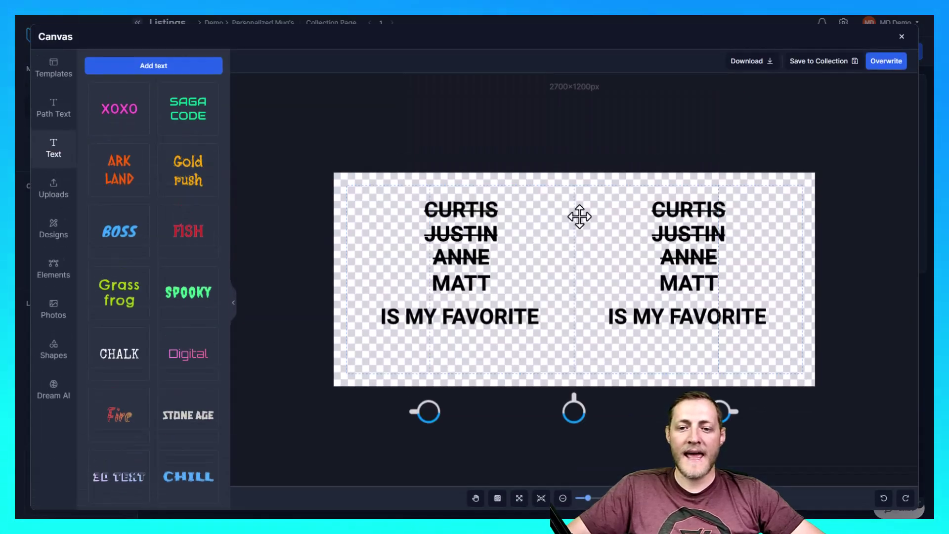
drag(323, 153, 815, 375)
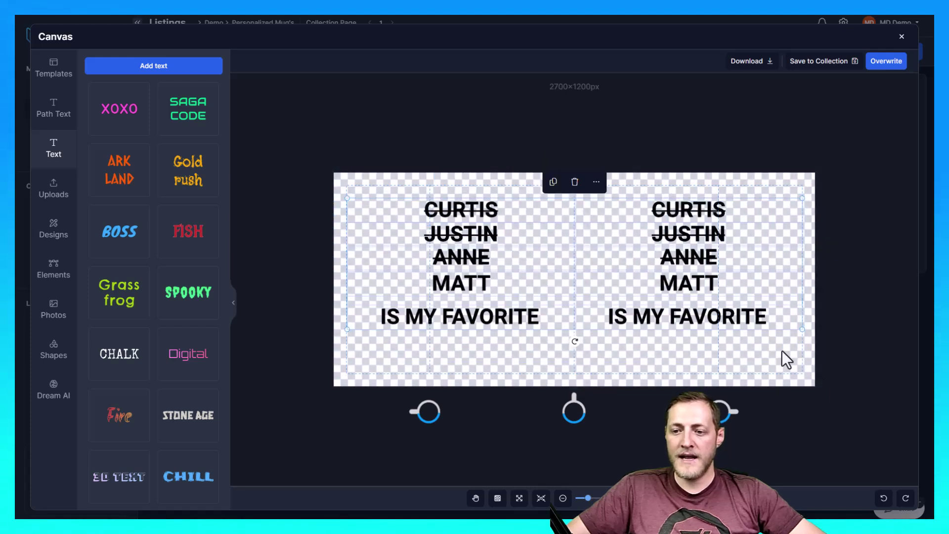
right_click(653, 255)
click(683, 267)
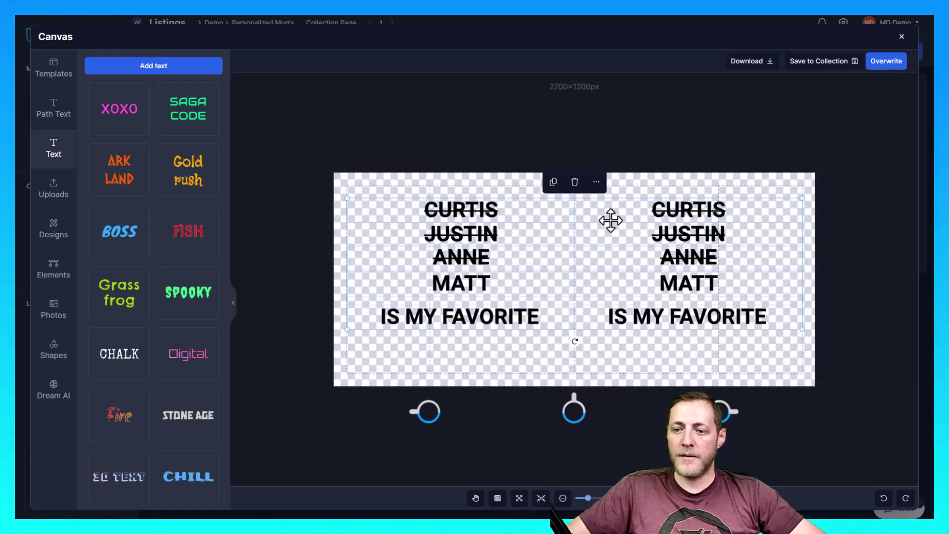
click(902, 36)
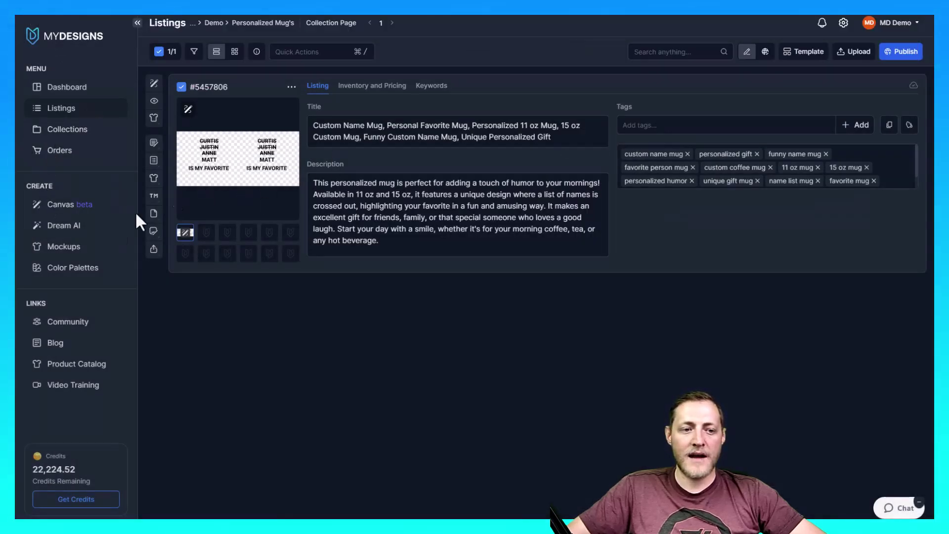
Start a new Canvas design from the White Mug 11oz template with SwiftPOD as print partner and the Wrap Around print area.
click(68, 205)
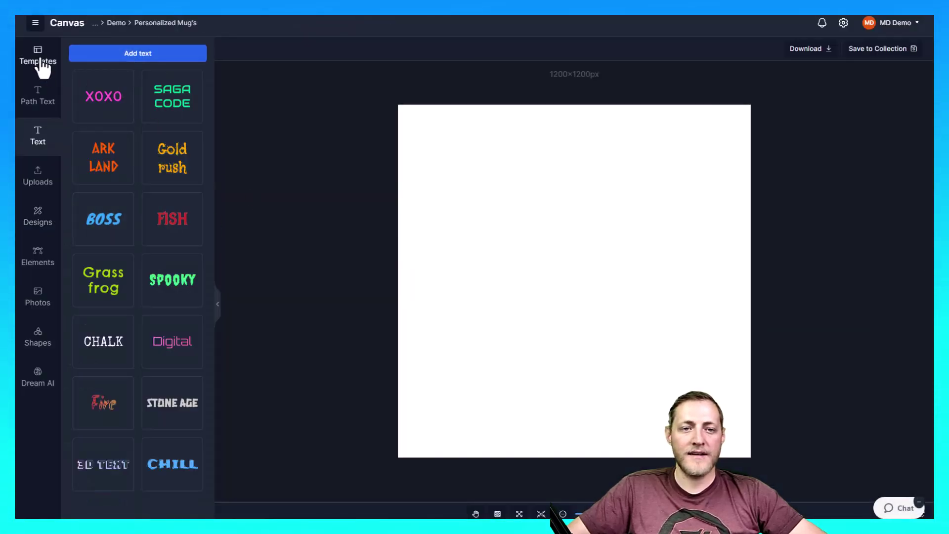
click(44, 65)
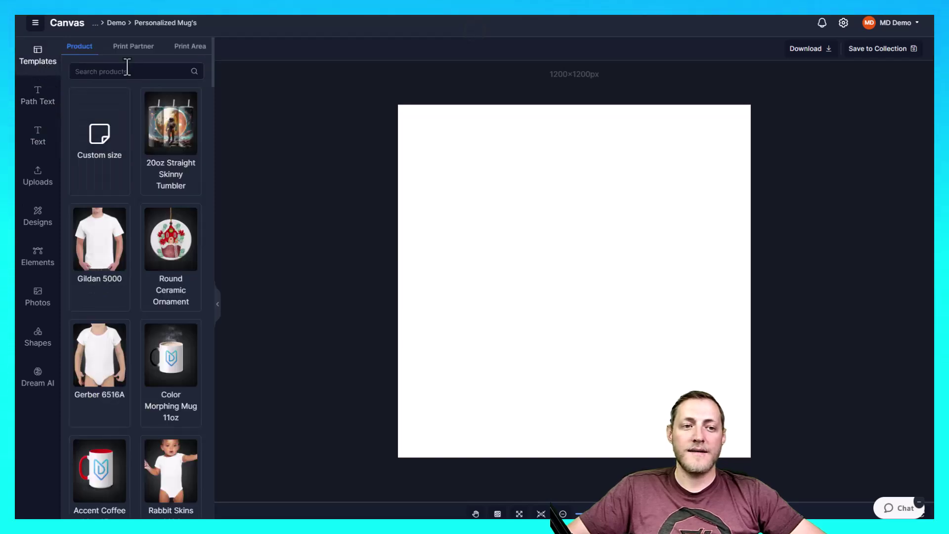
text(mug)
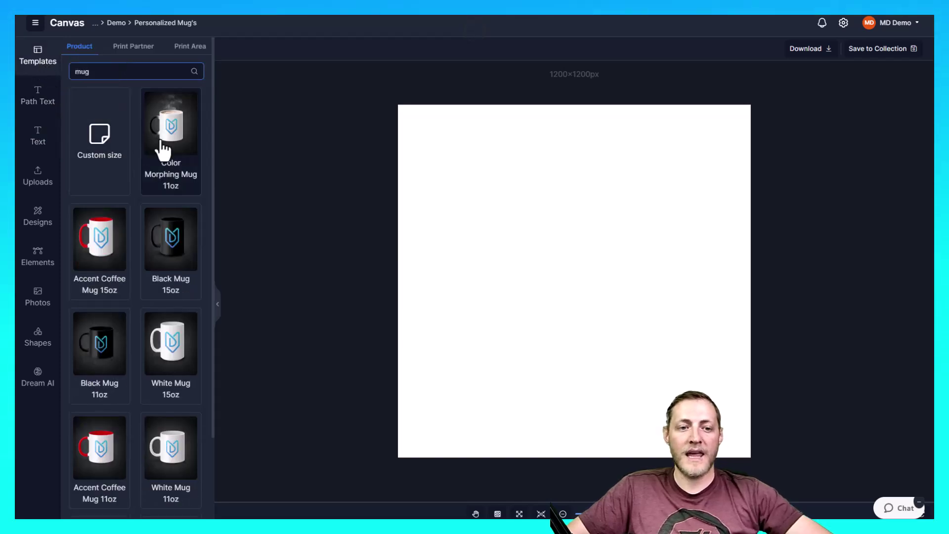
scroll(178, 262, down, 3)
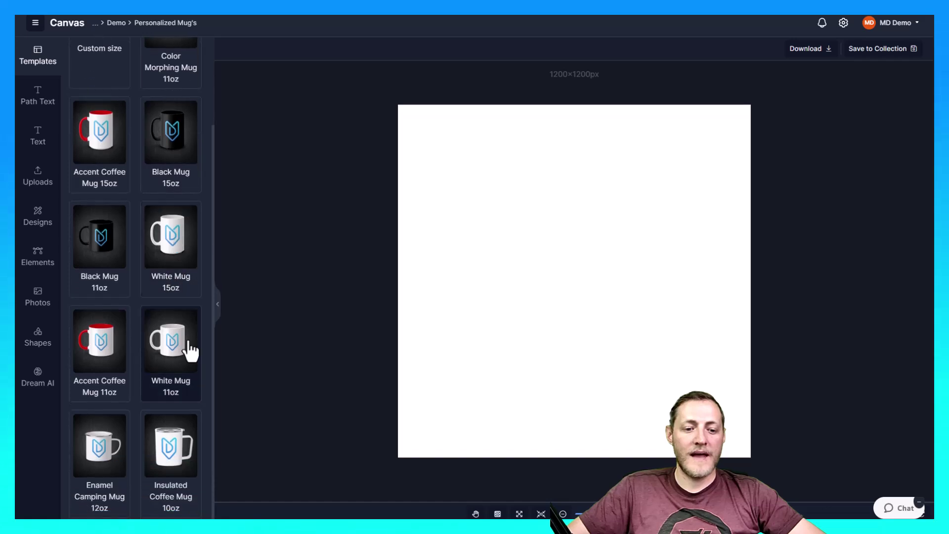
click(168, 364)
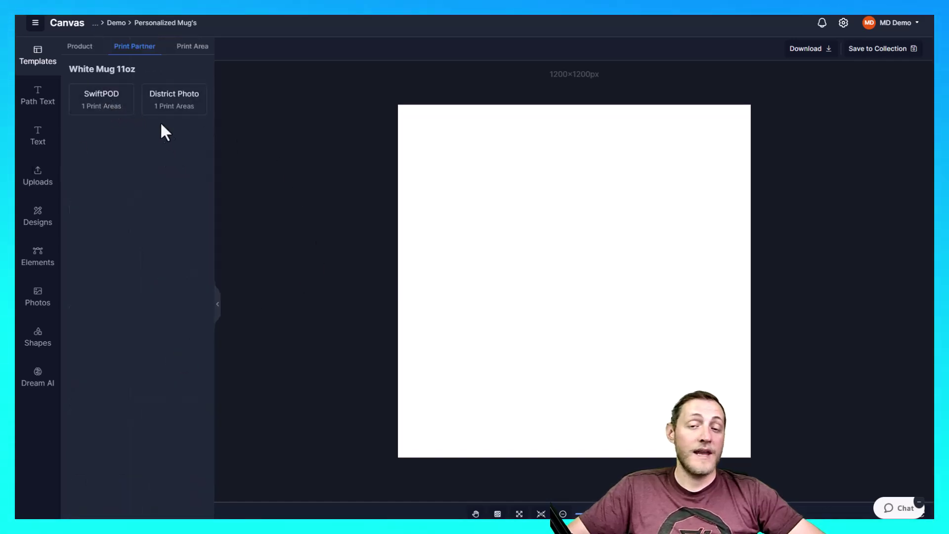
click(130, 113)
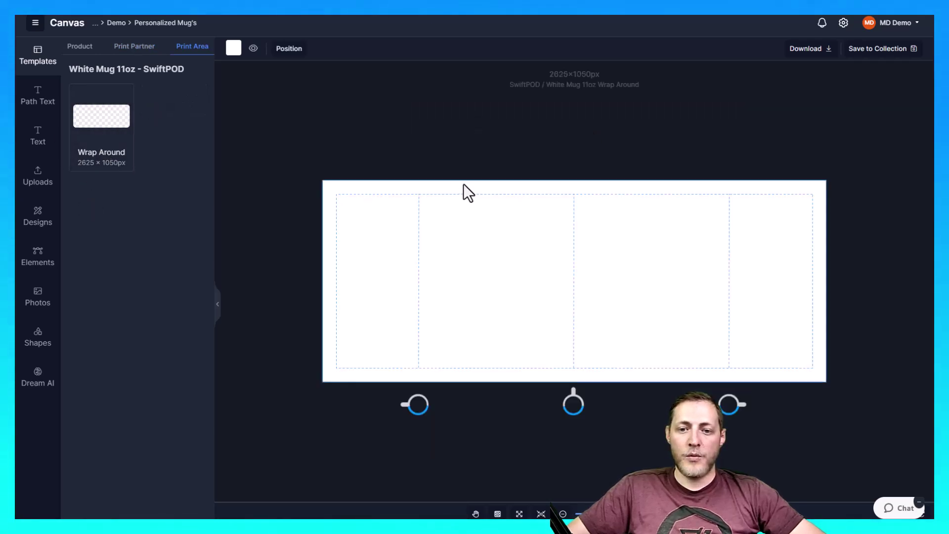
Make the blank 11oz canvas background transparent and paste the copied text elements onto it.
click(253, 48)
right_click(492, 265)
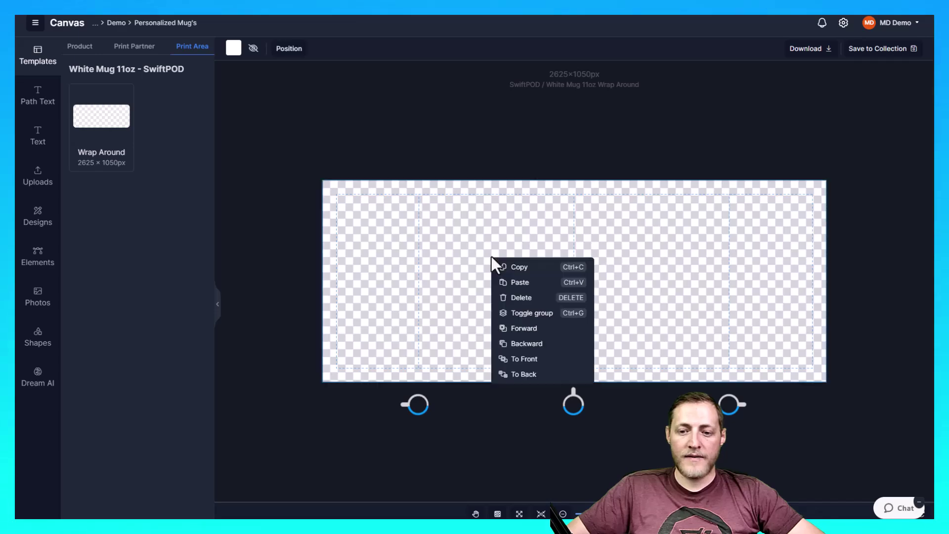
click(520, 284)
Move the pasted text group onto the mug template and scale it to fit centred within the dashed print guides.
drag(511, 280, 702, 290)
drag(825, 209, 812, 213)
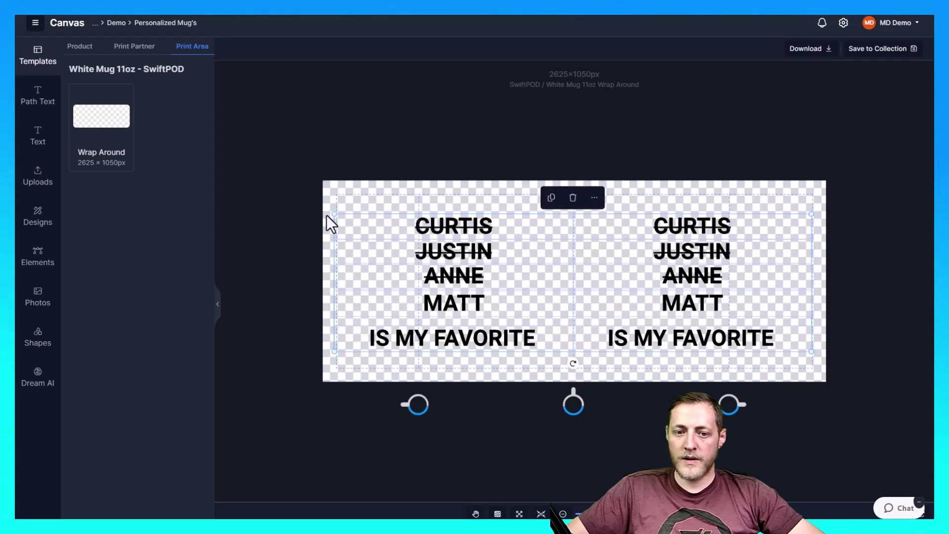
drag(335, 212, 338, 215)
drag(685, 304, 687, 301)
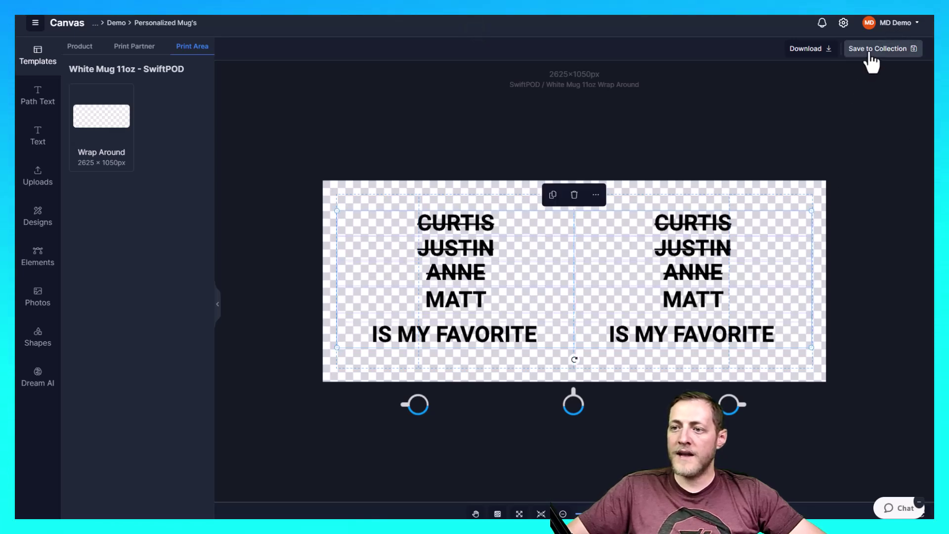
Save the design to the existing mug listing's Mockup 10 slot as an editable file named "11 oz mug".
click(872, 61)
click(852, 90)
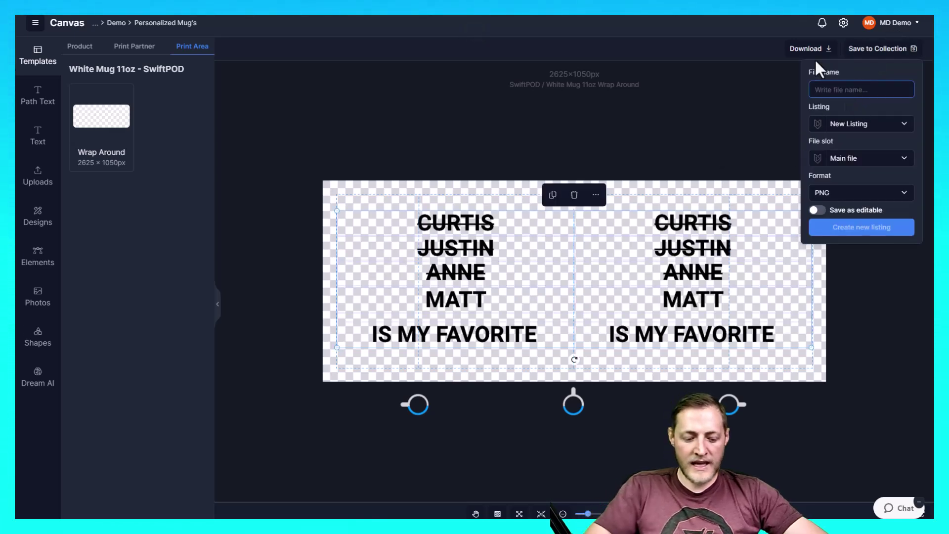
text(11 oz m)
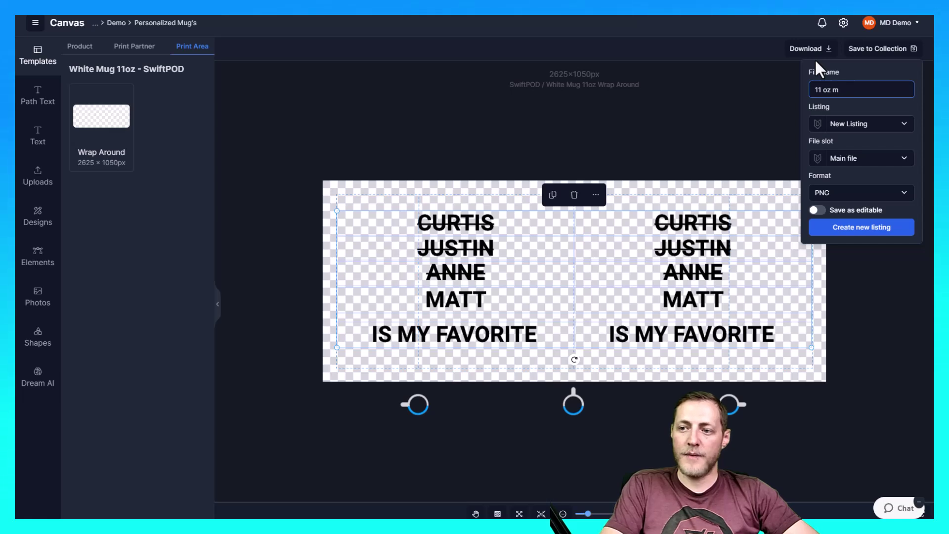
text(yugug)
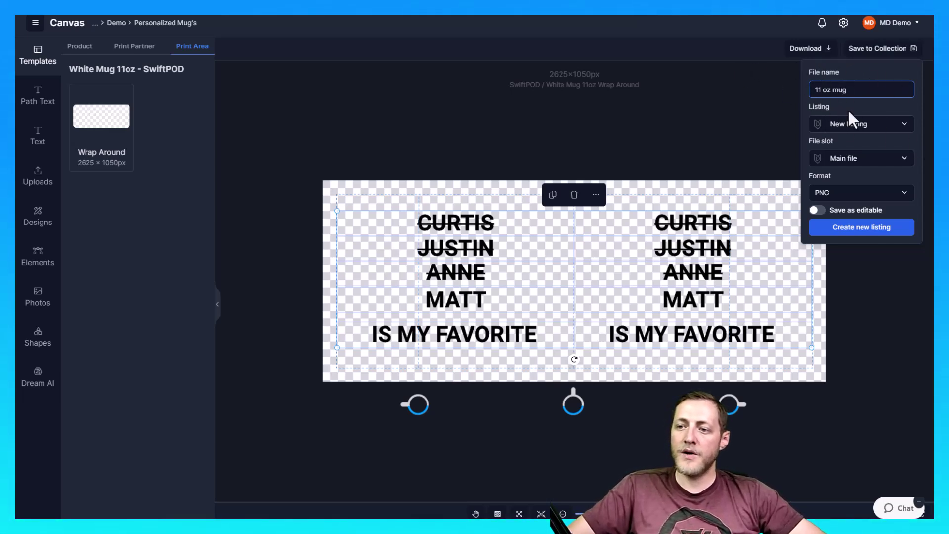
click(863, 125)
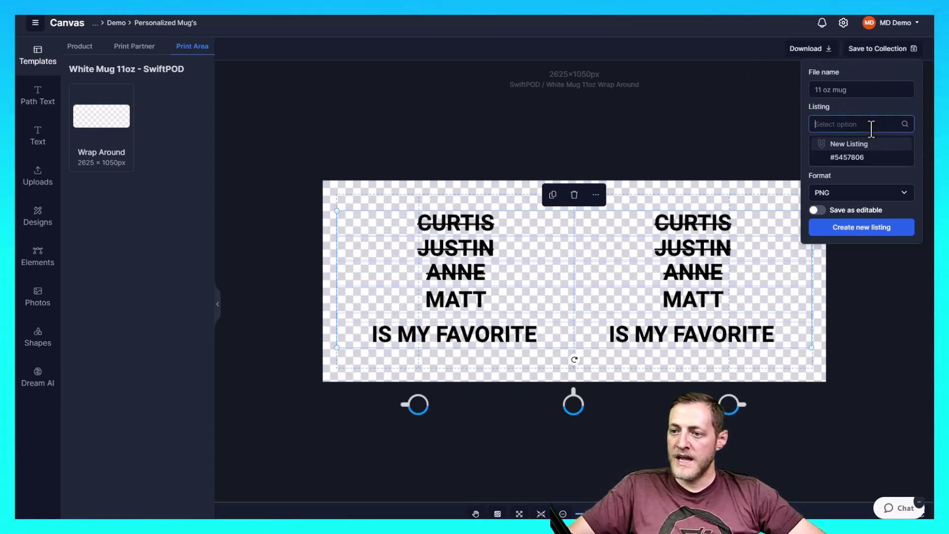
click(848, 157)
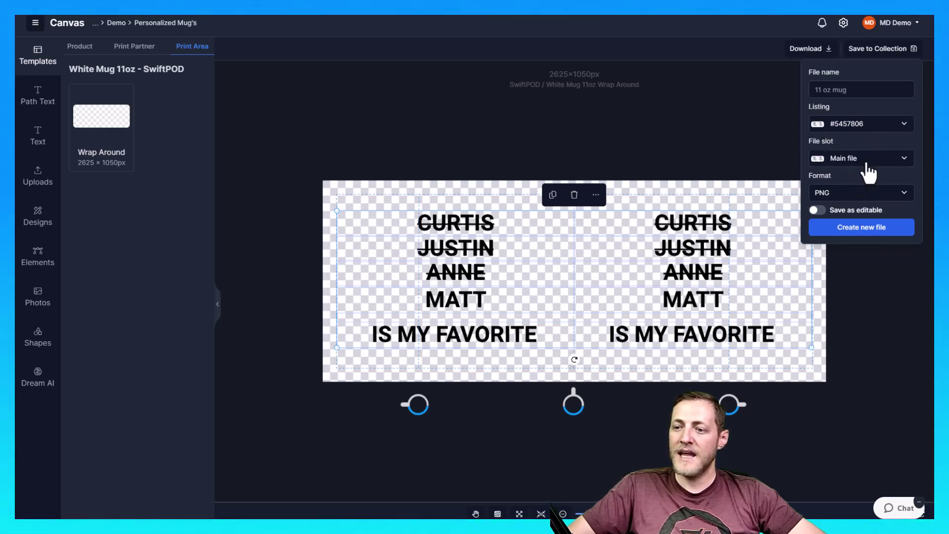
click(862, 161)
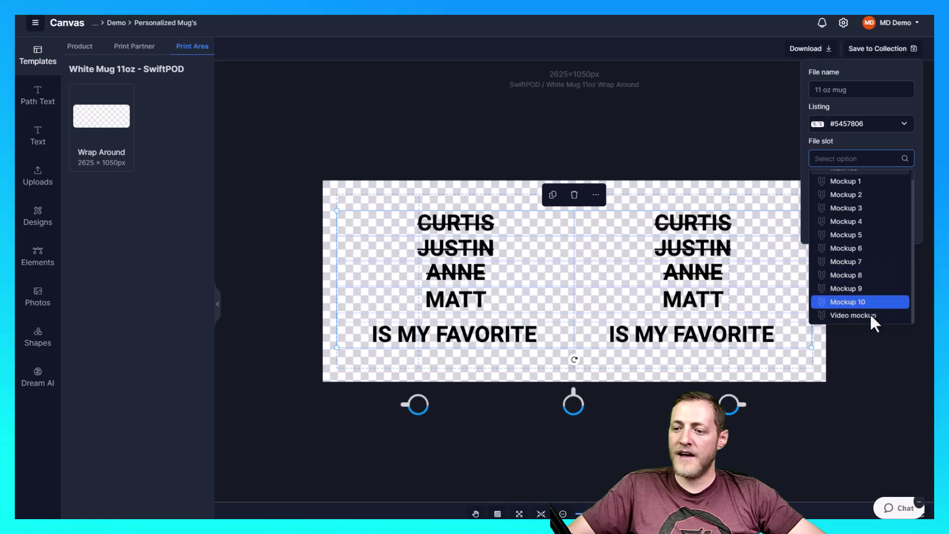
click(847, 304)
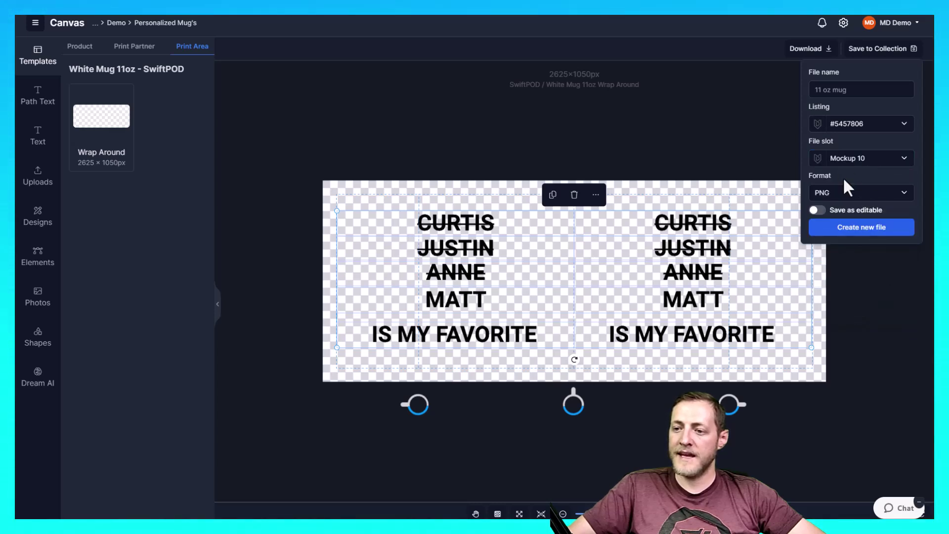
click(816, 210)
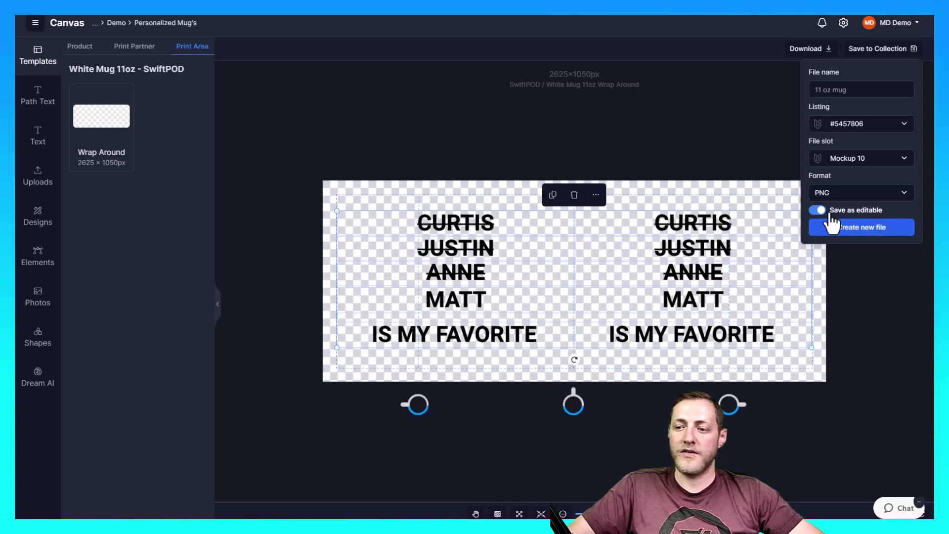
click(860, 230)
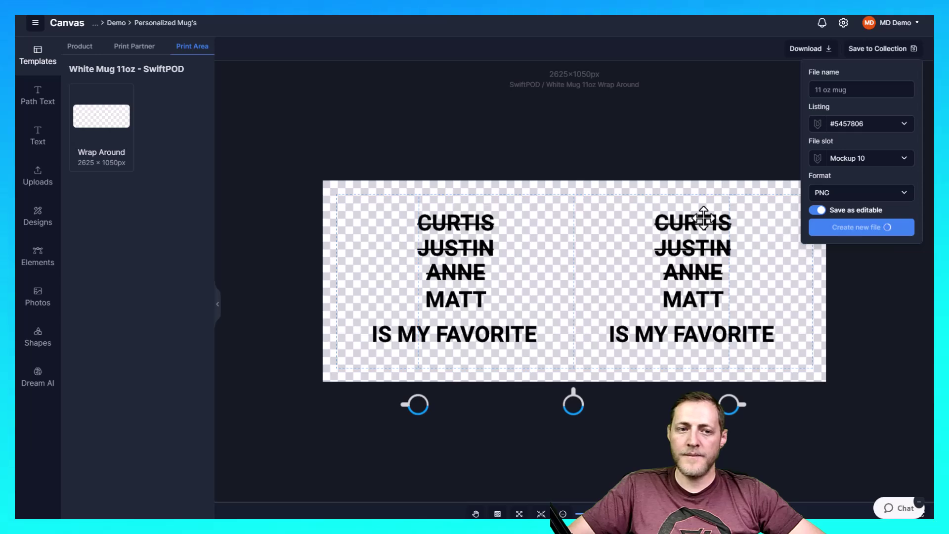
Return to the listings and compare the file in the Mockup 10 slot with the listing's main file.
click(35, 23)
click(61, 108)
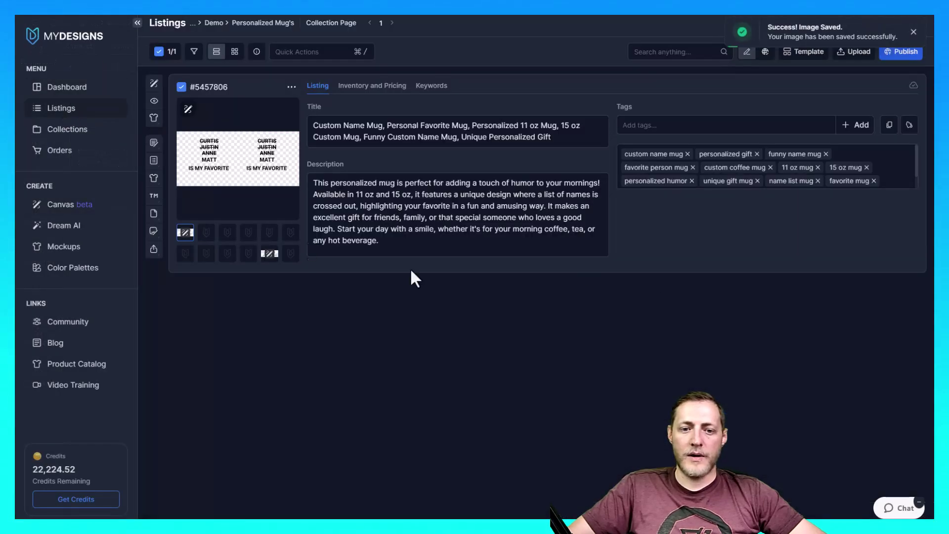
click(269, 254)
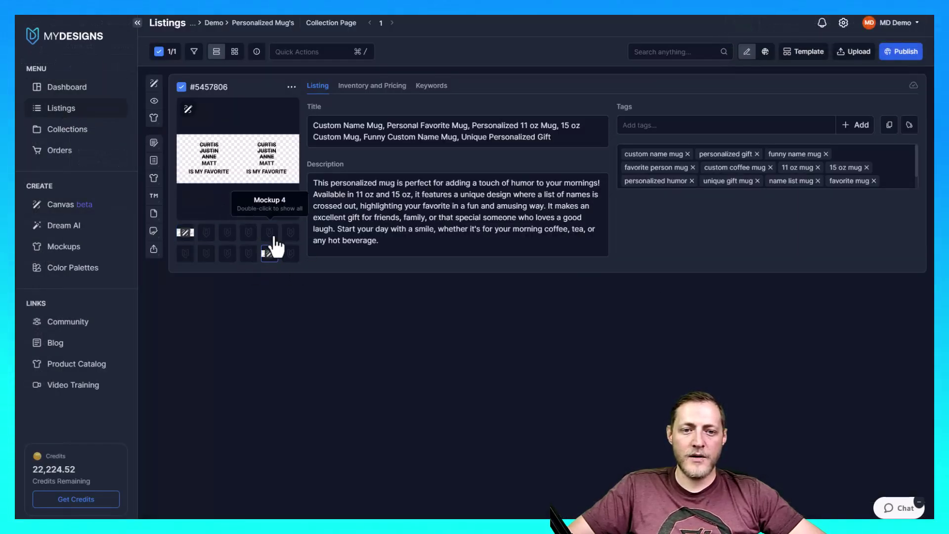
click(184, 233)
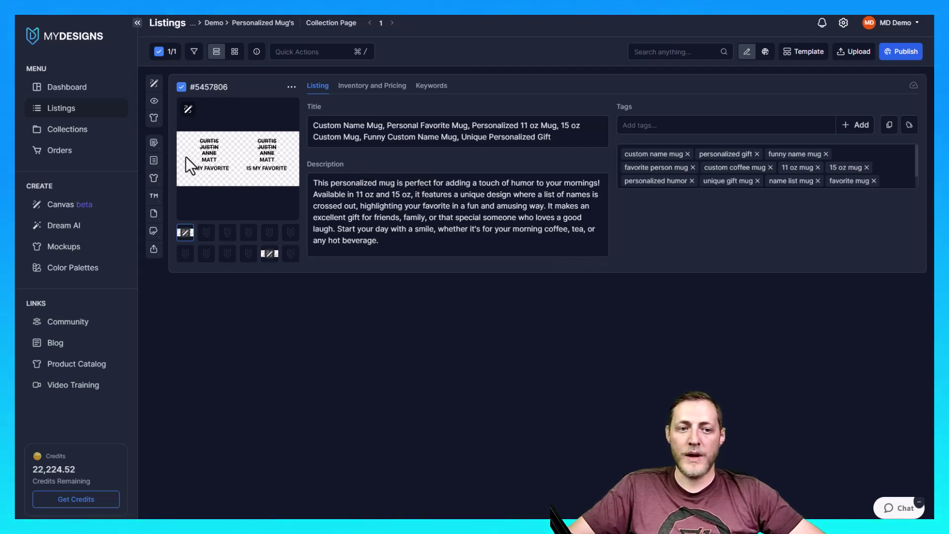
View the image mockups window for the selected mug listing and close it without generating anything.
click(154, 122)
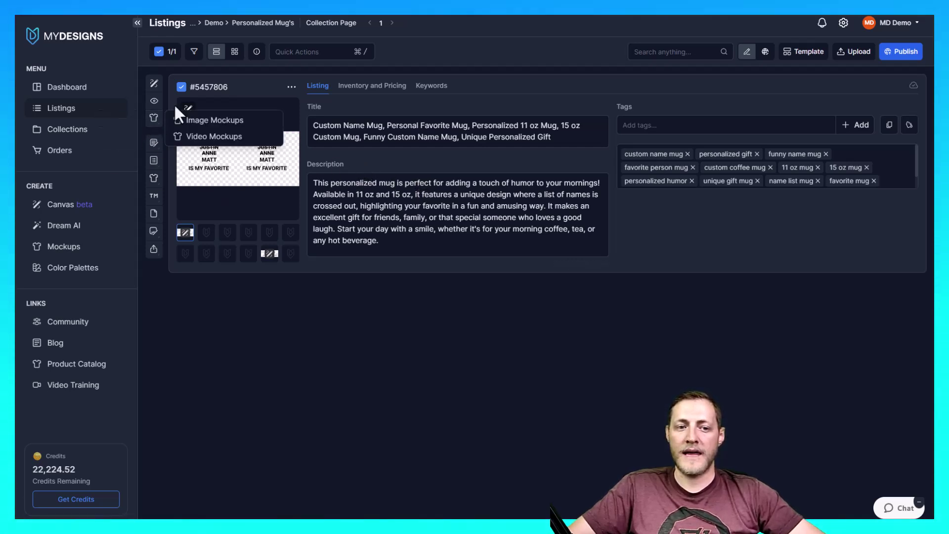
click(215, 122)
click(902, 36)
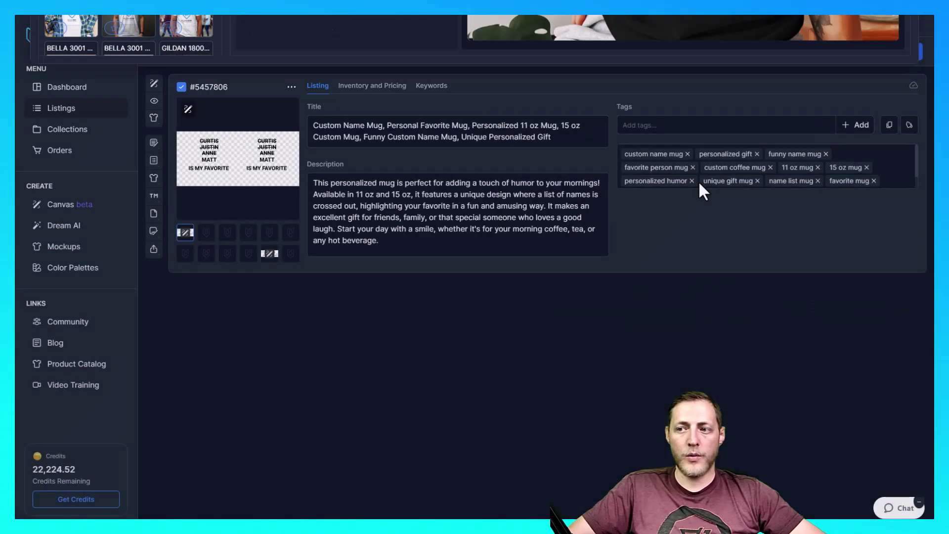